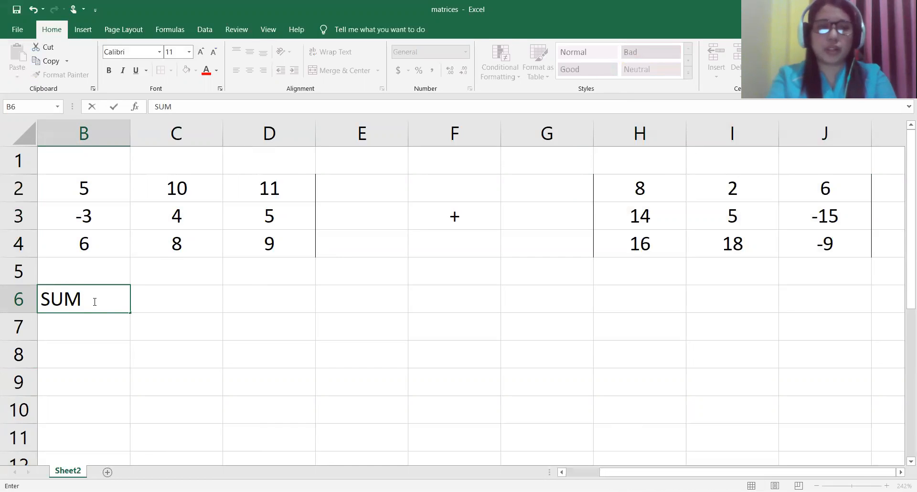
Step: Replace the text in cell B6 with the heading ADDITION
key(shift+Left)
key(Right)
key(Left)
text(ADD)
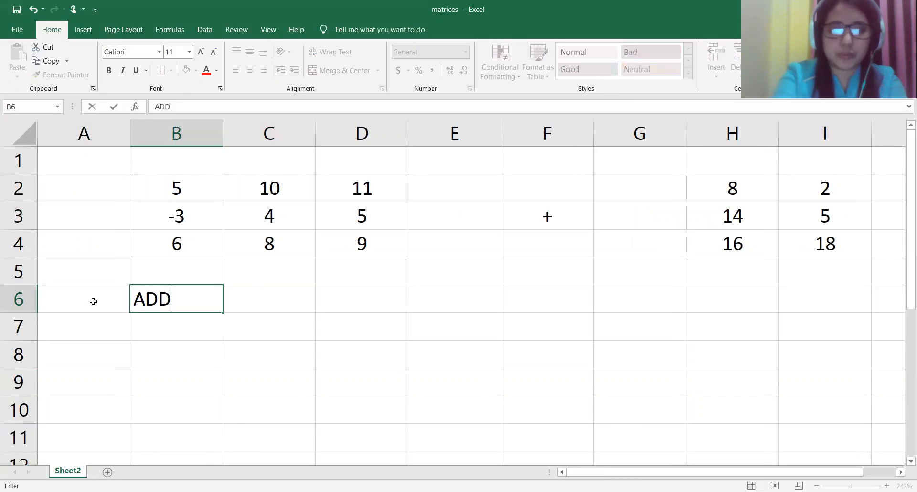
text(ITION)
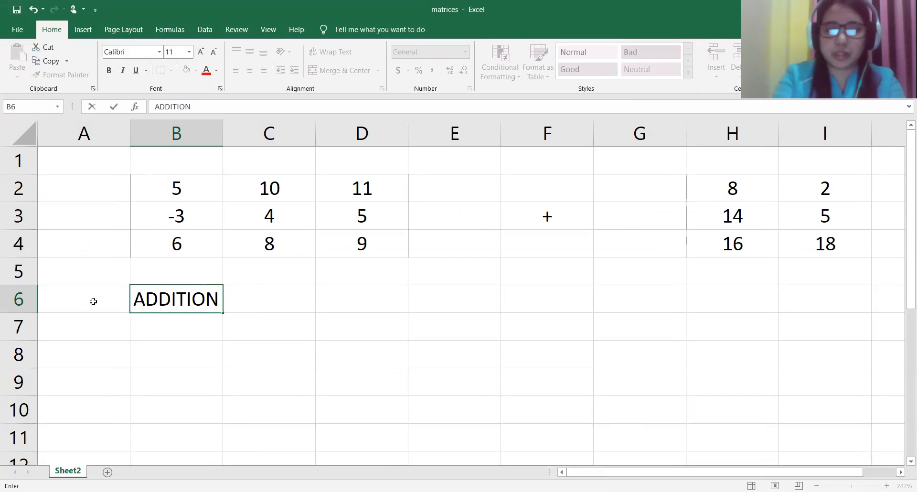
click(426, 332)
Step: Clear the plus sign from cell F3 between the two matrices
click(549, 216)
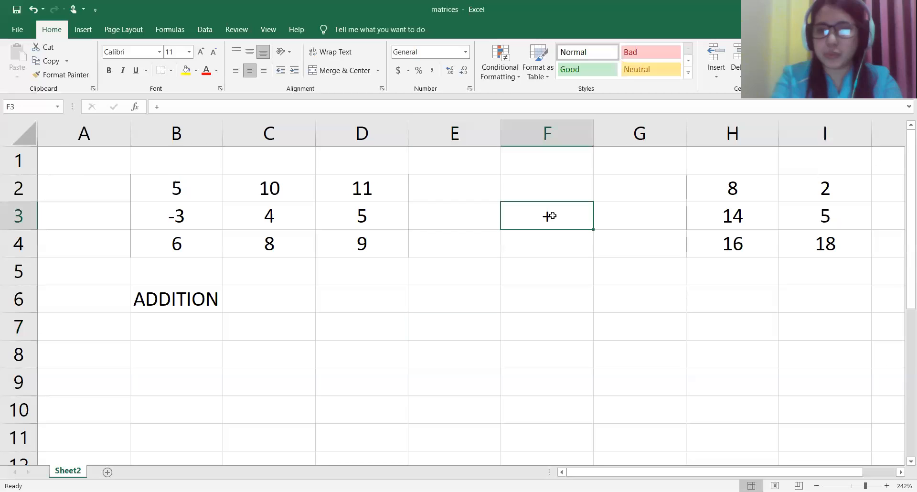
key(BackSpace)
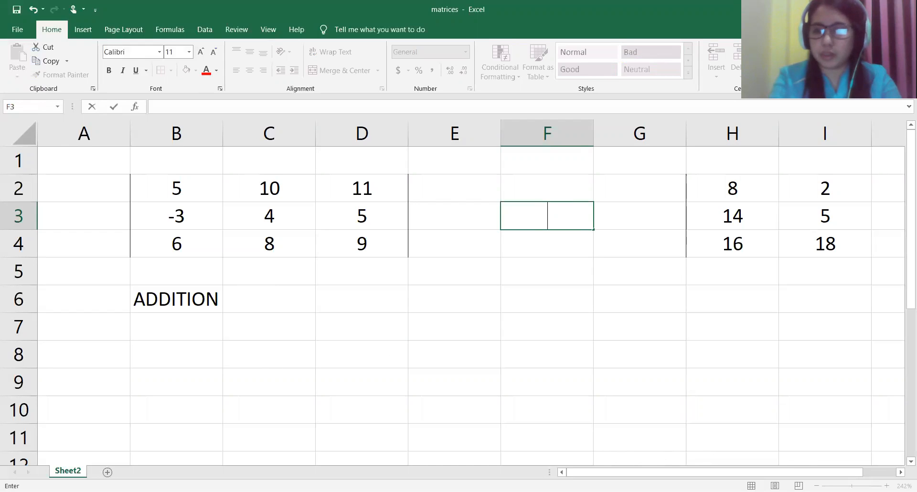
click(624, 338)
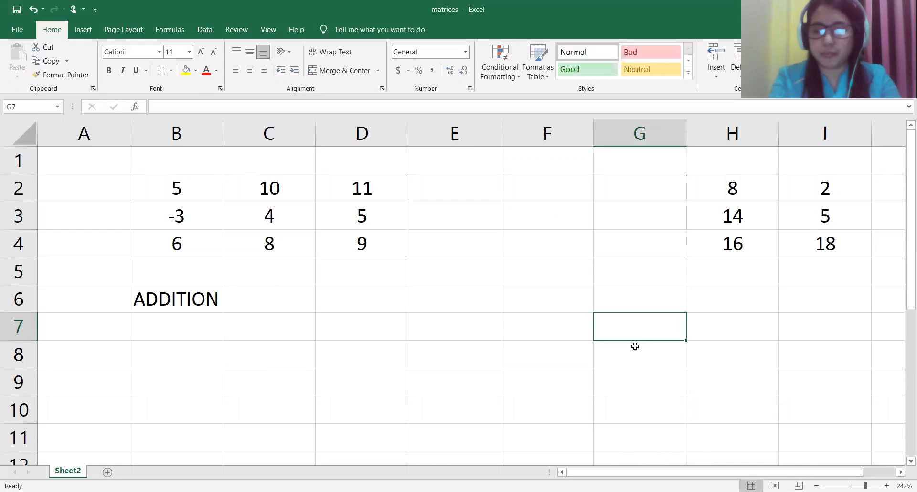
Step: Enter the formula =B2+H2 in cell B7 to add the first elements of the two matrices
click(816, 485)
click(816, 486)
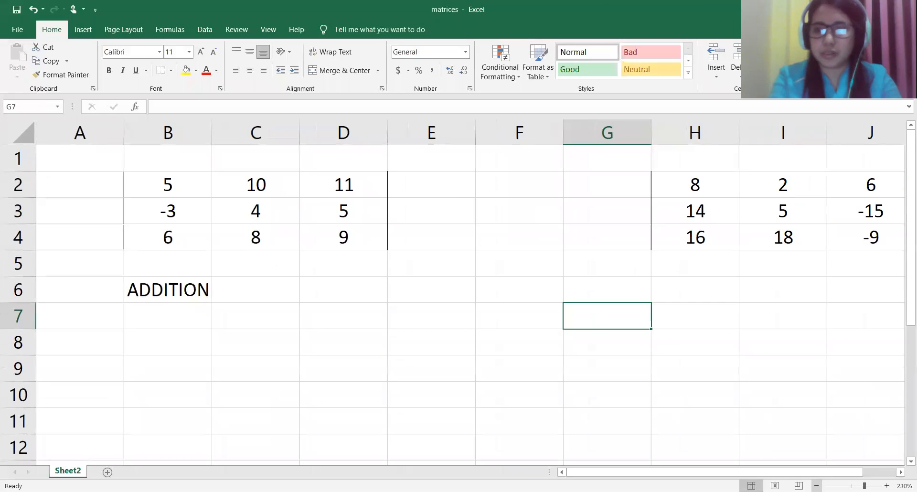
click(816, 486)
click(816, 485)
click(187, 308)
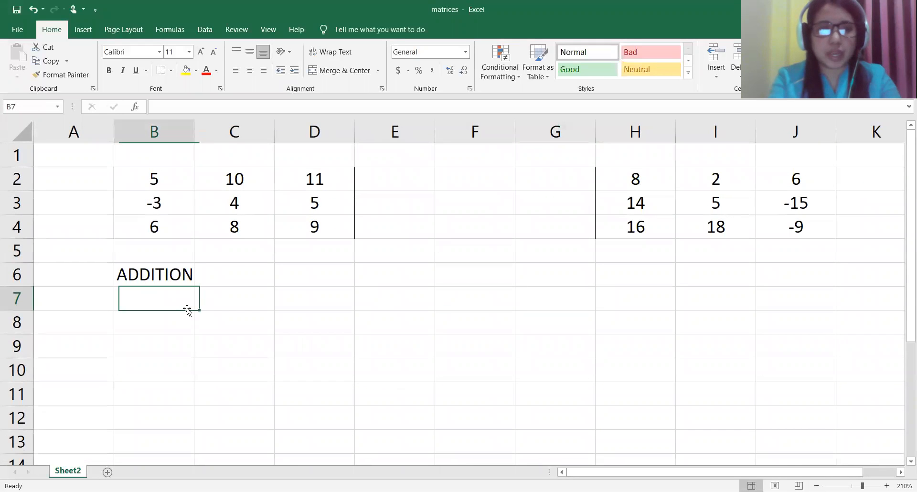
text(=)
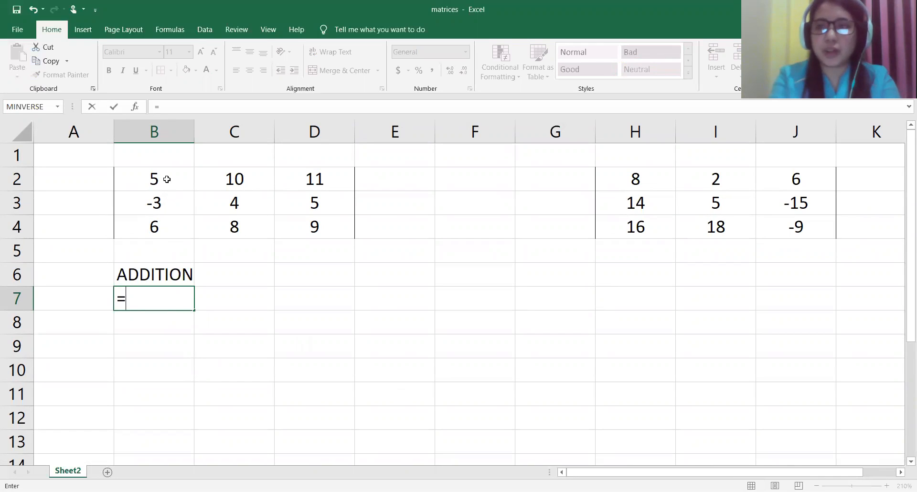
click(167, 179)
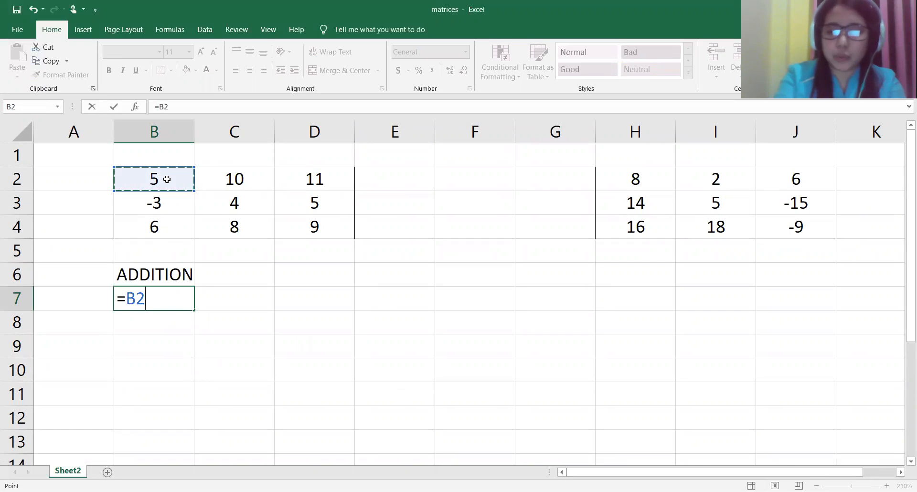
text(+)
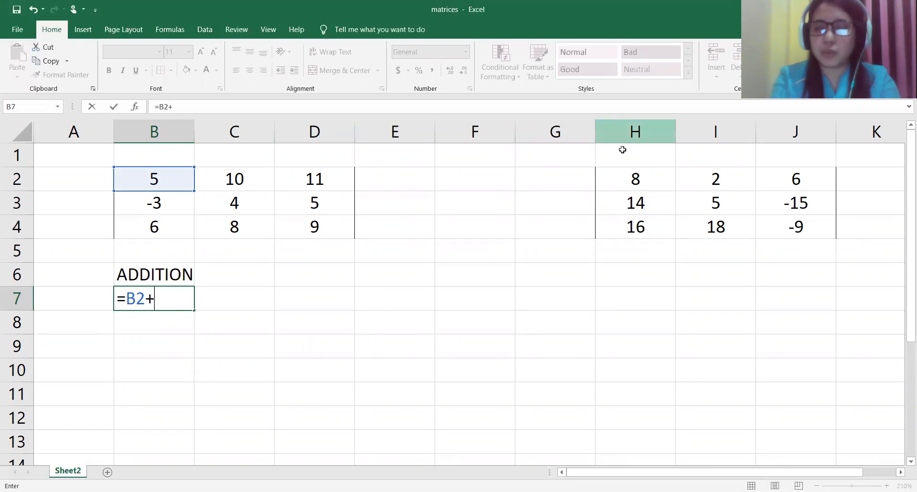
click(630, 178)
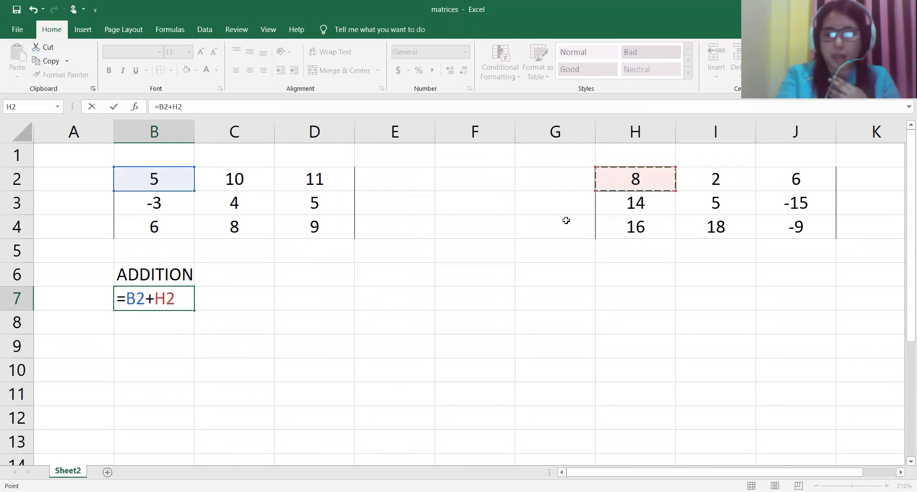
key(Return)
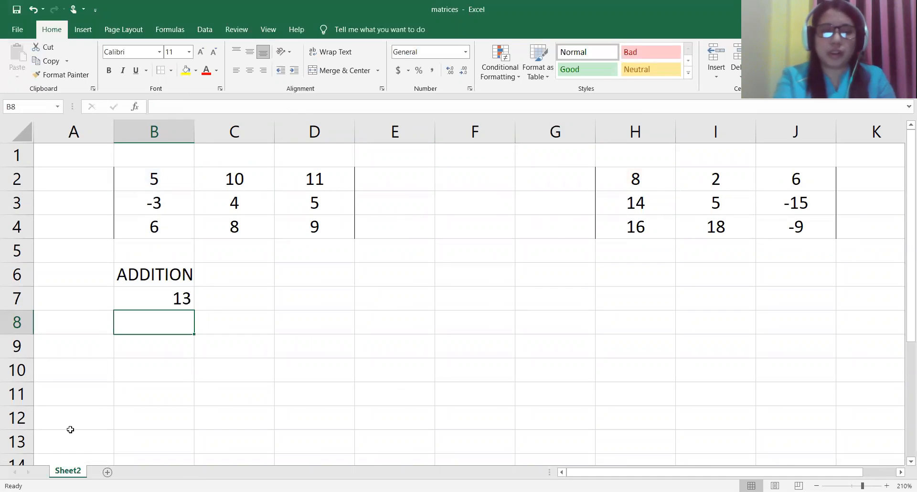
Step: Fill the addition formula from B7 across to D7 and down to row 9 to complete the 3×3 sum matrix
click(160, 301)
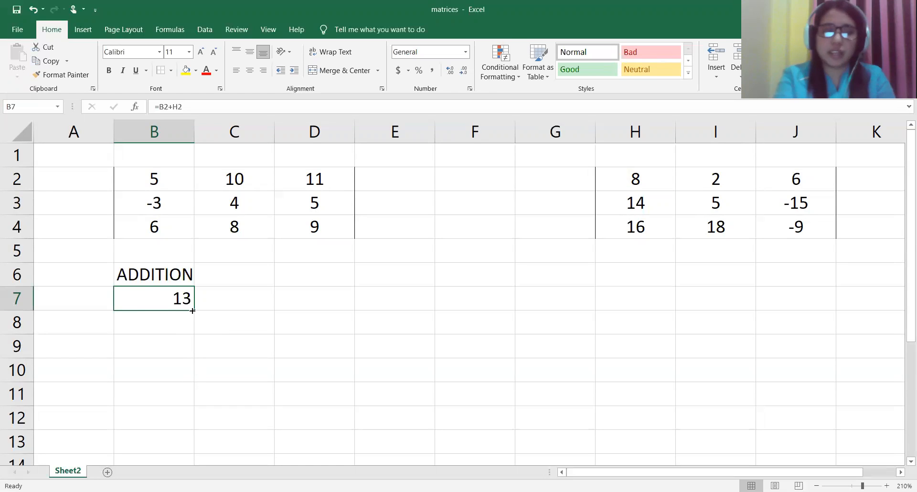
drag(192, 310, 327, 317)
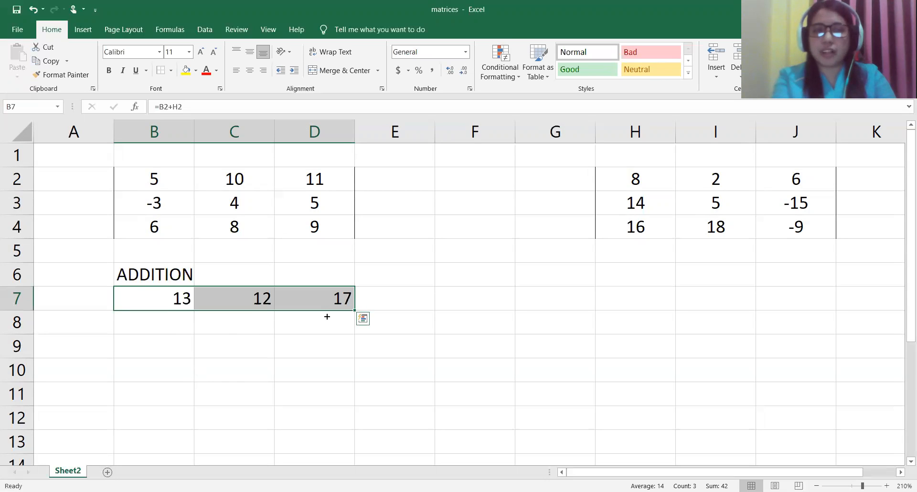
drag(355, 311, 358, 355)
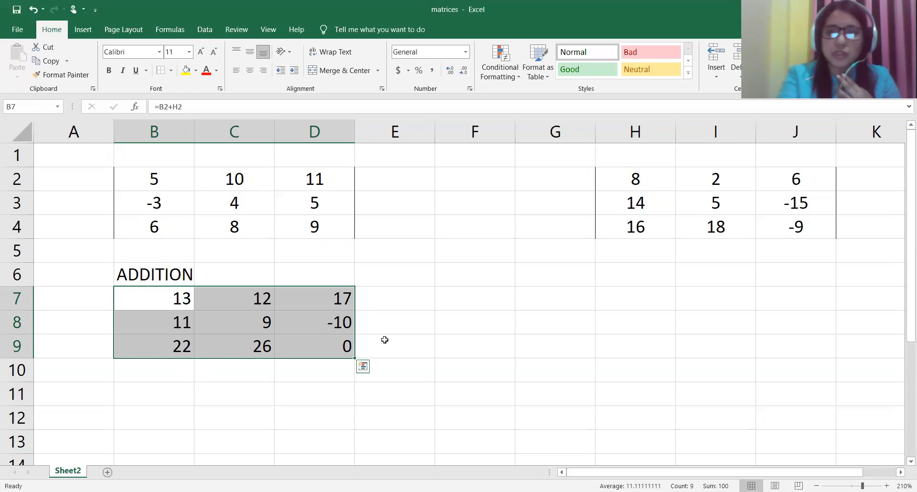
click(286, 365)
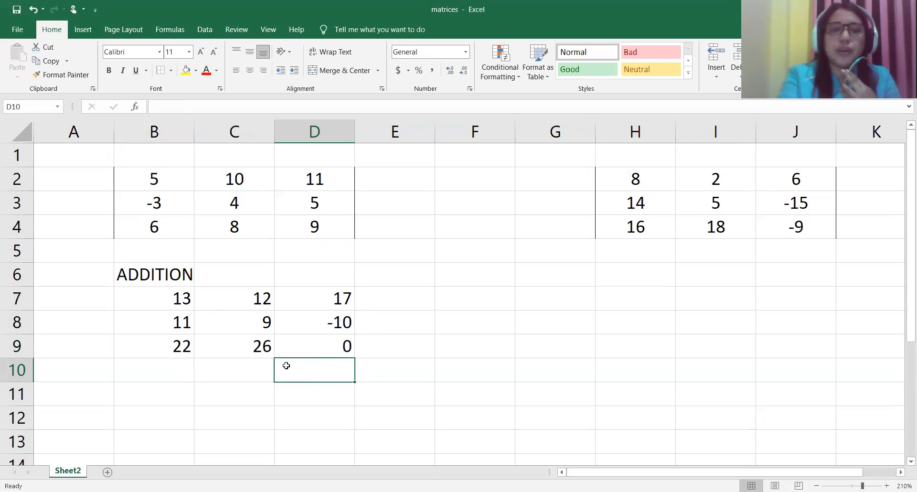
Step: Examine the cell references in the addition formulas of B7, C7, D7, B8 and C8
click(171, 308)
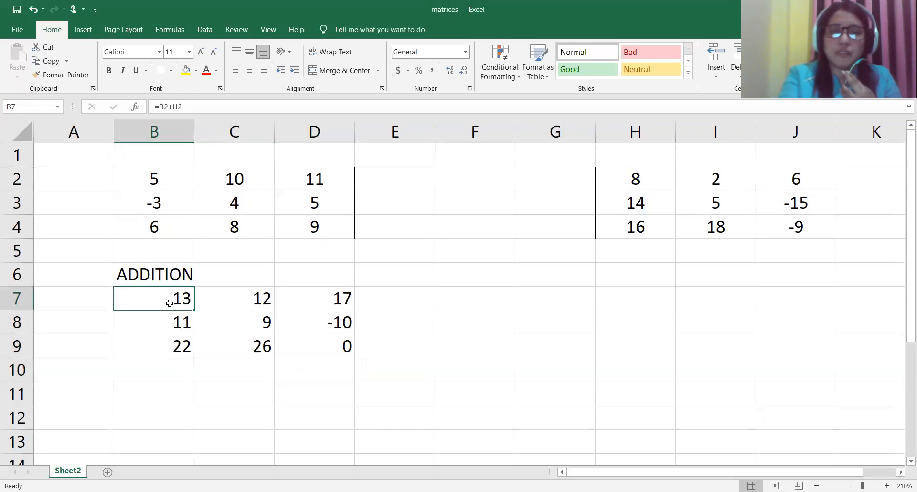
double_click(170, 308)
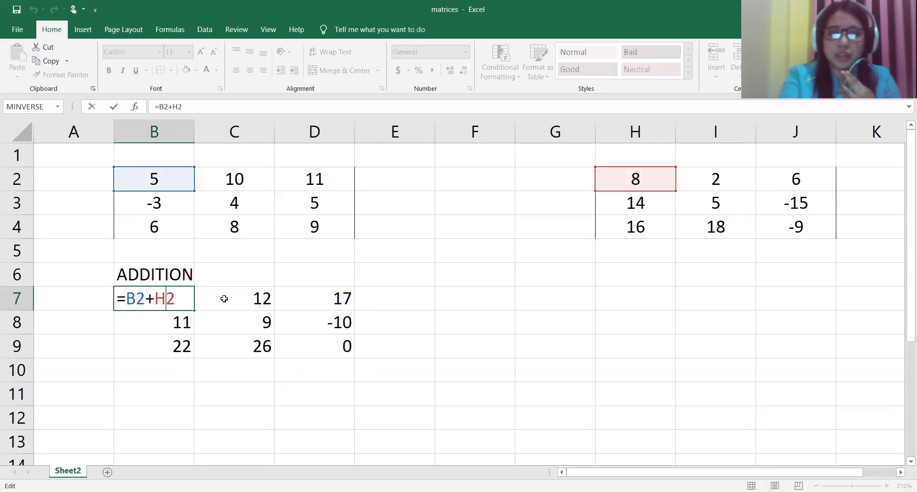
double_click(225, 298)
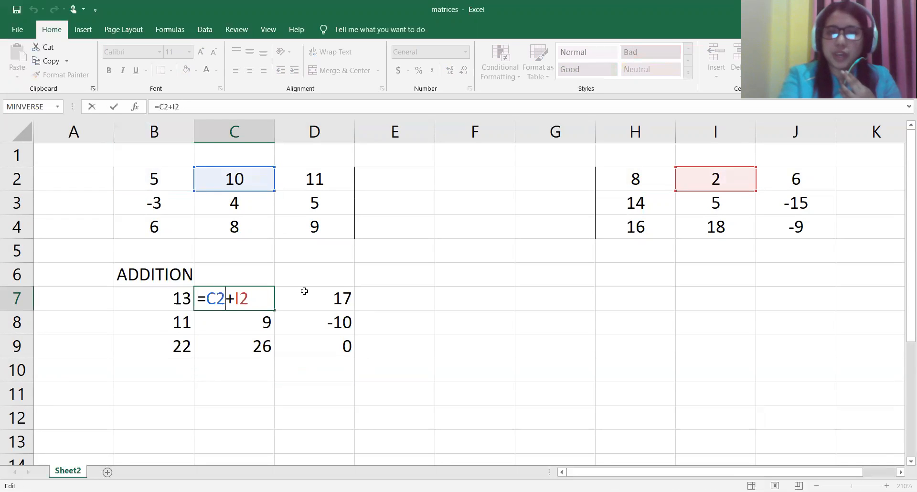
double_click(305, 296)
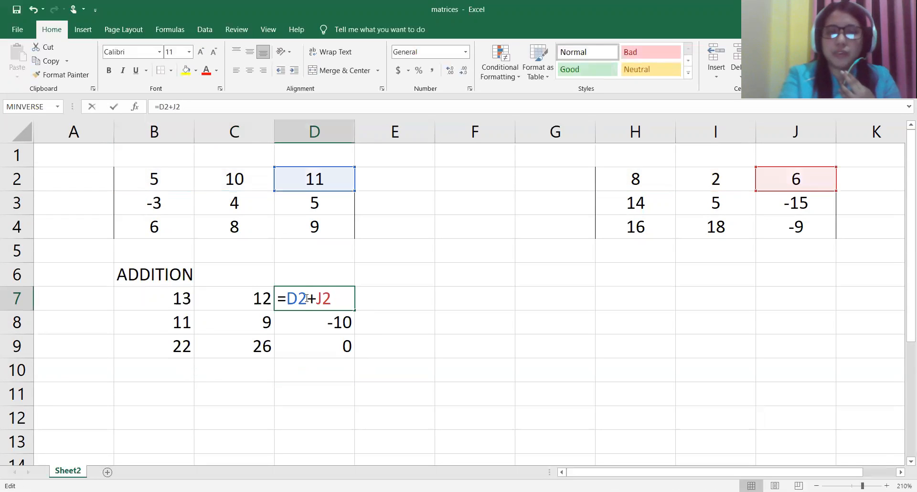
double_click(182, 320)
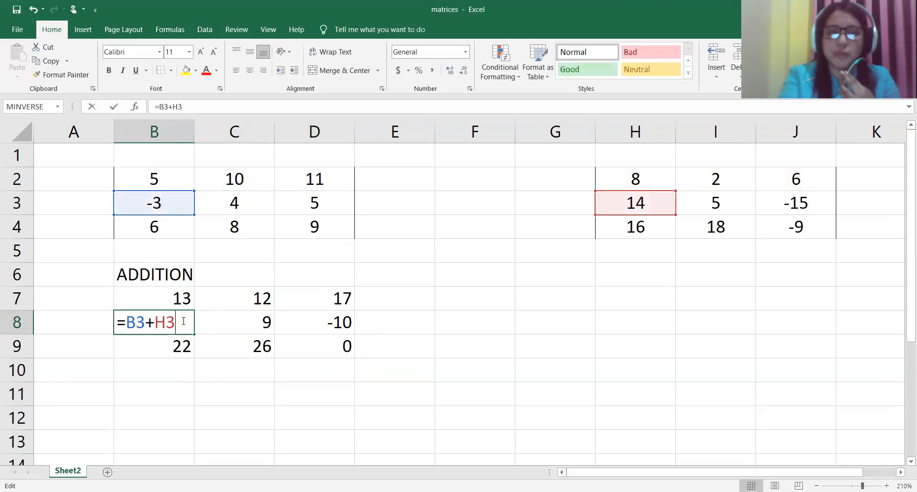
double_click(231, 325)
click(307, 329)
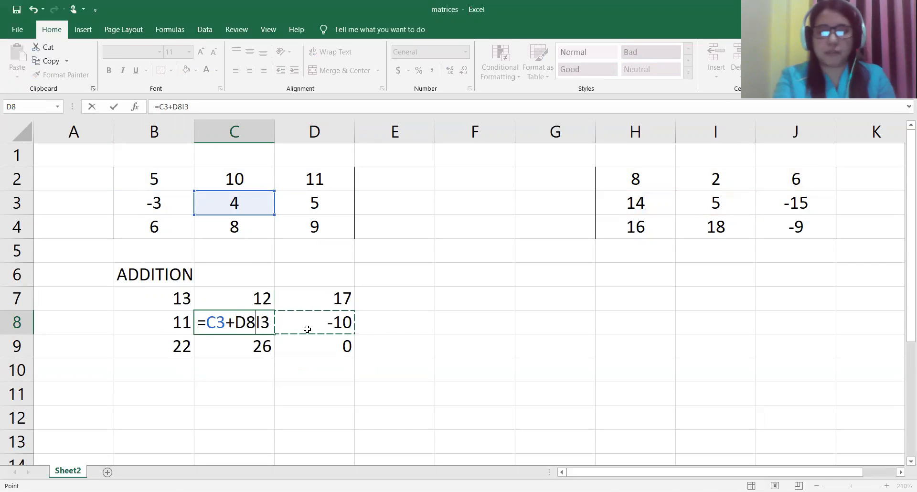
key(BackSpace)
key(BackSpace)
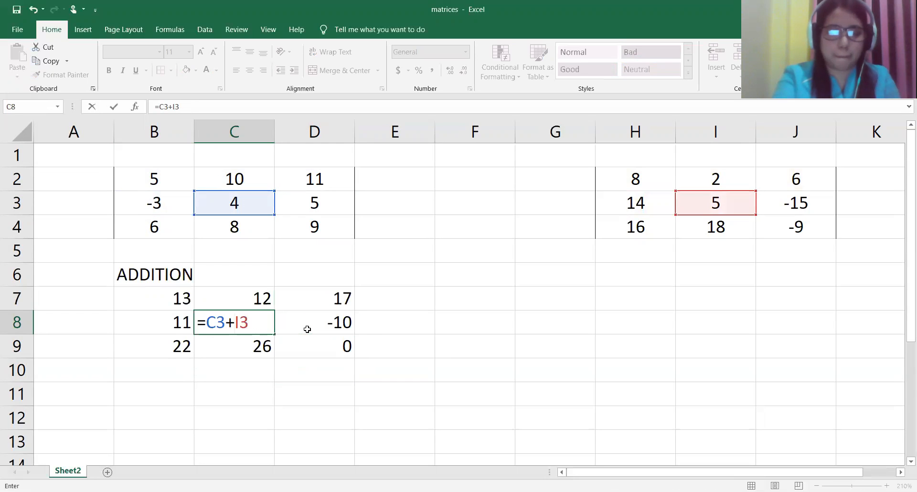
text(D)
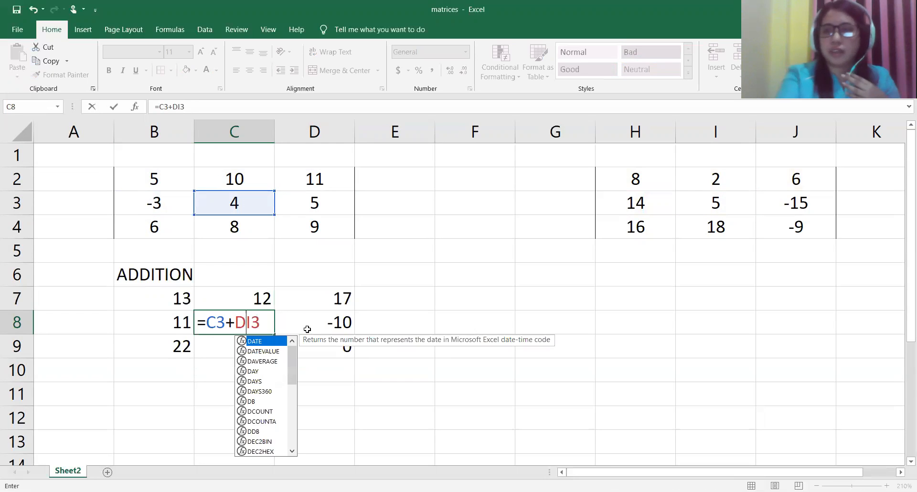
key(Return)
drag(180, 302, 357, 356)
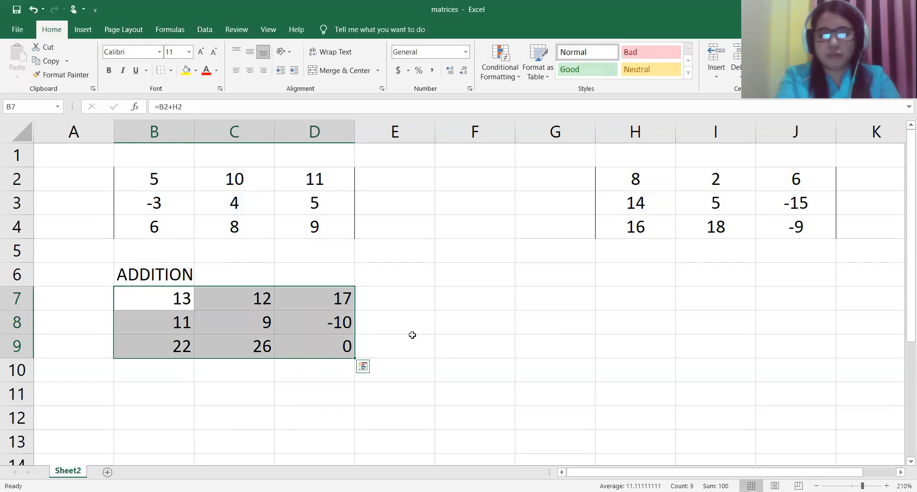
click(412, 334)
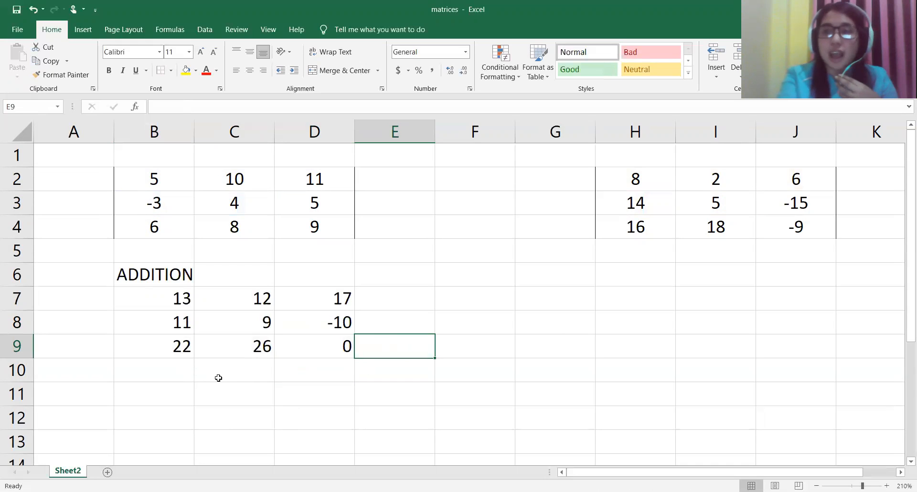
Step: Add the heading SUBTRACTION in cell F6, in the same row as the ADDITION heading
click(489, 275)
text(SUBT)
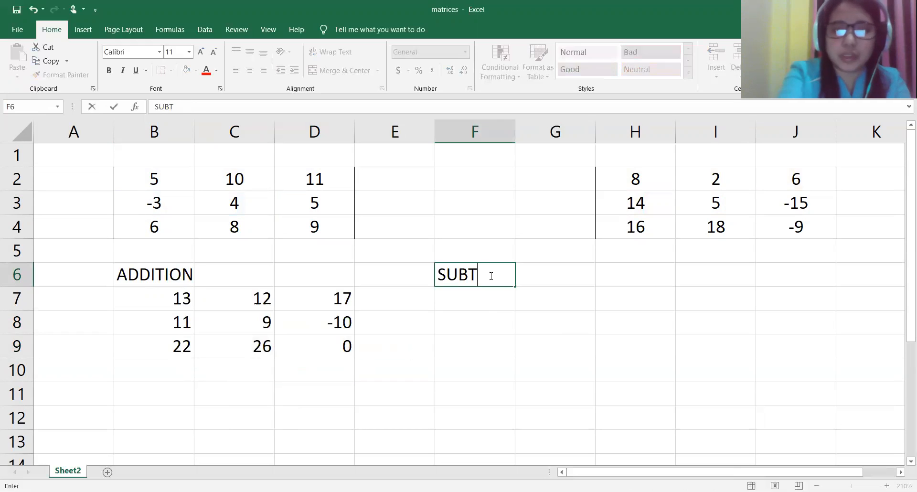
text(RACTION)
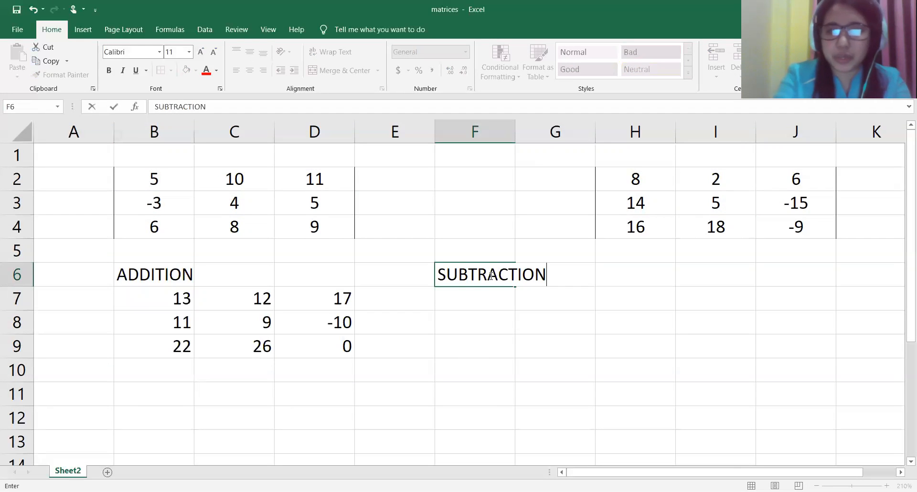
key(Return)
Step: Enter the formula =B2-H2 in cell F7 to subtract the first elements of the two matrices
text(=)
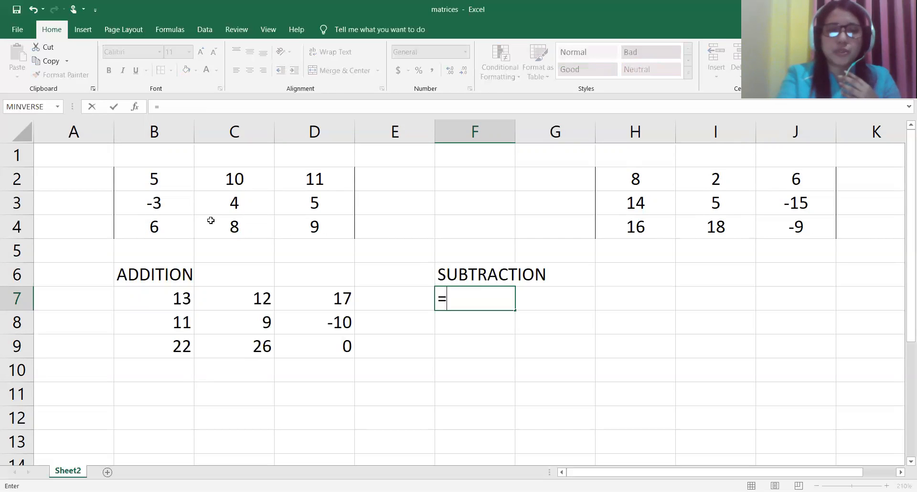
click(152, 178)
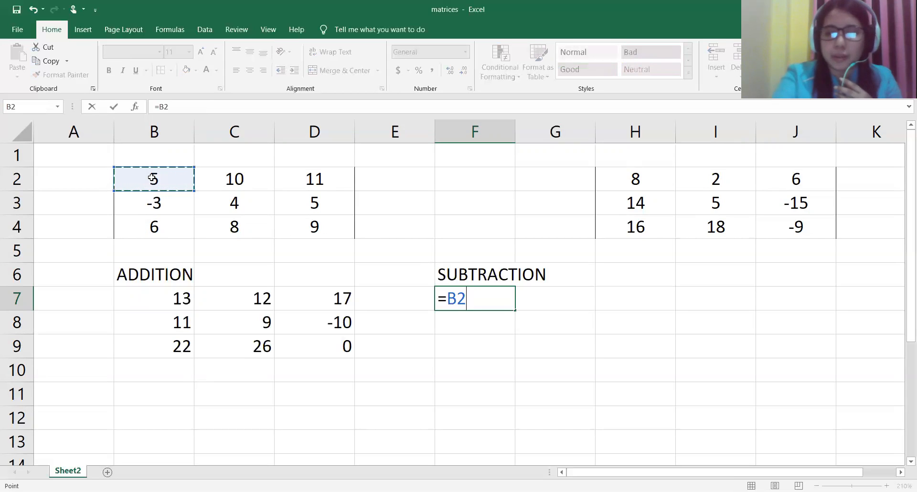
text(-)
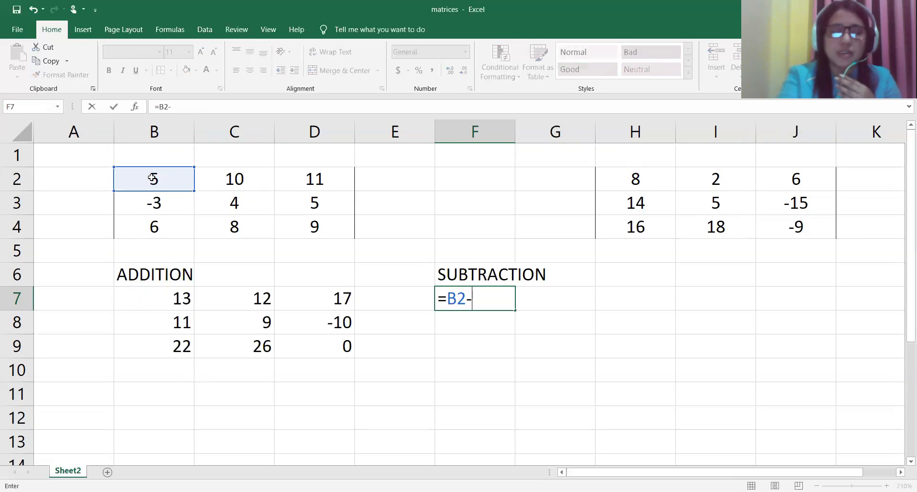
click(633, 182)
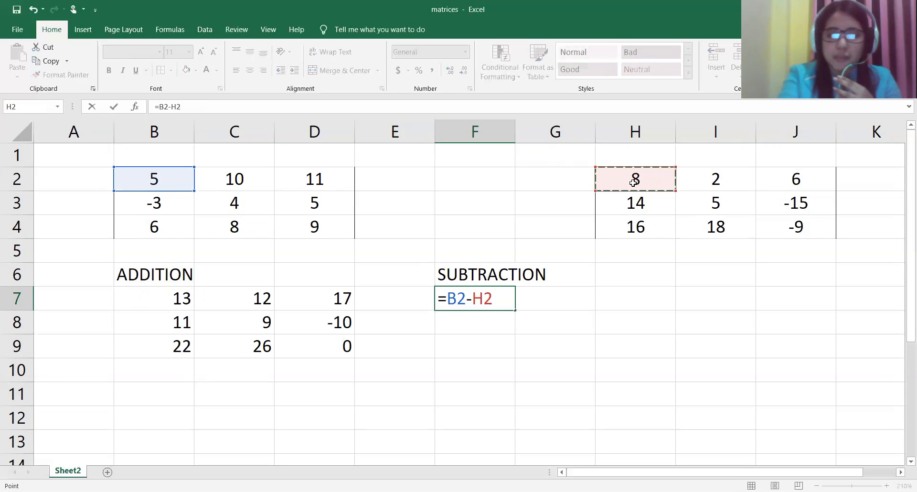
key(Return)
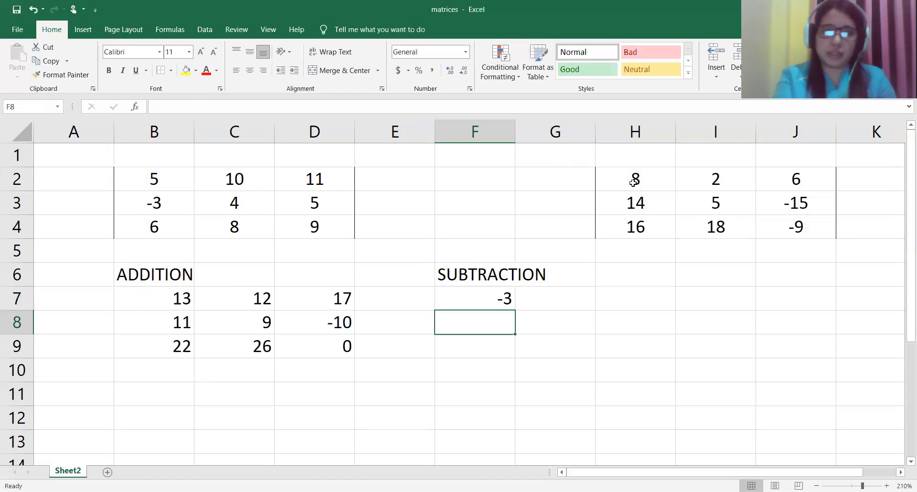
Step: Fill the subtraction formula from F7 across to H7 and down to row 9 to complete the 3×3 difference matrix
click(485, 299)
drag(484, 300, 545, 297)
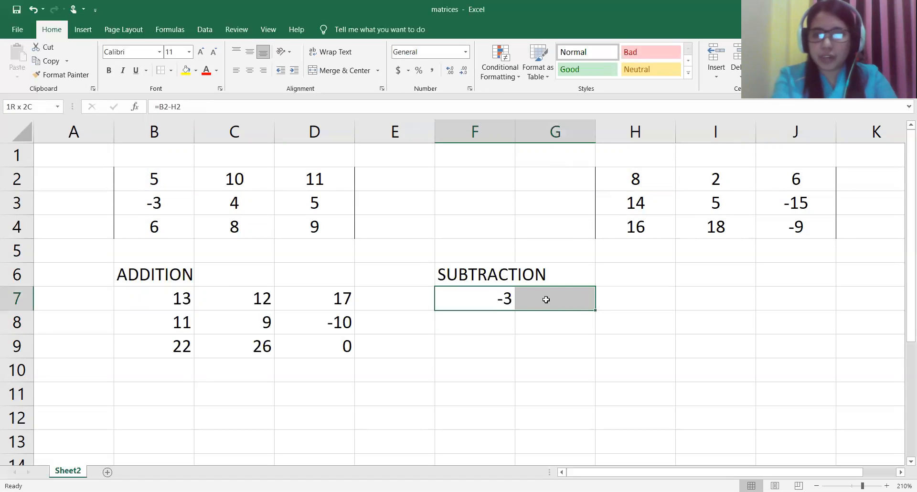
click(488, 304)
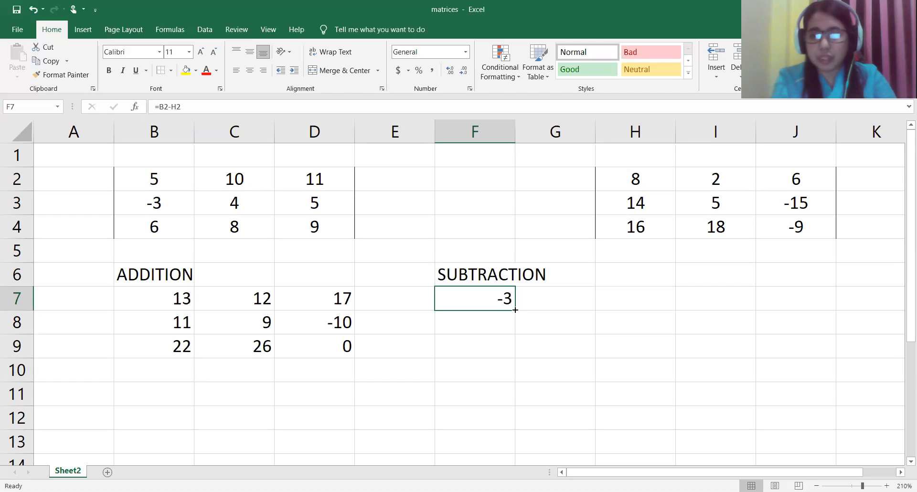
drag(515, 310, 643, 311)
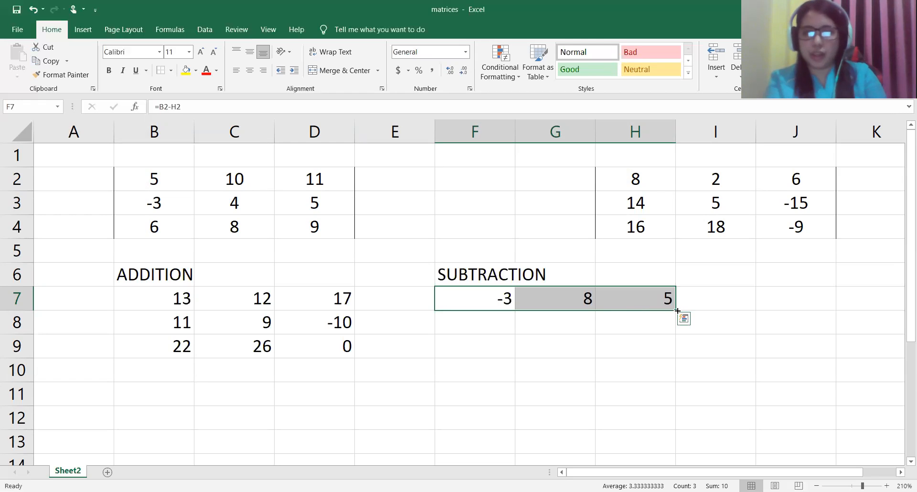
drag(675, 313, 678, 351)
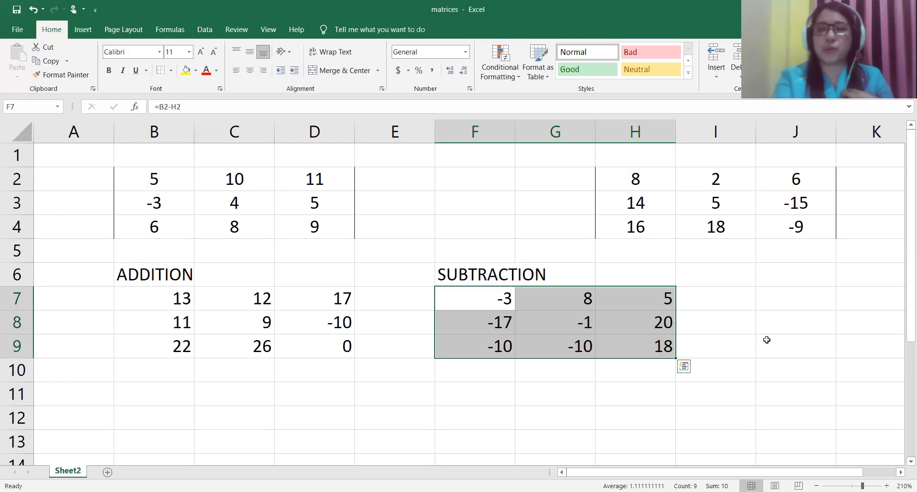
click(766, 339)
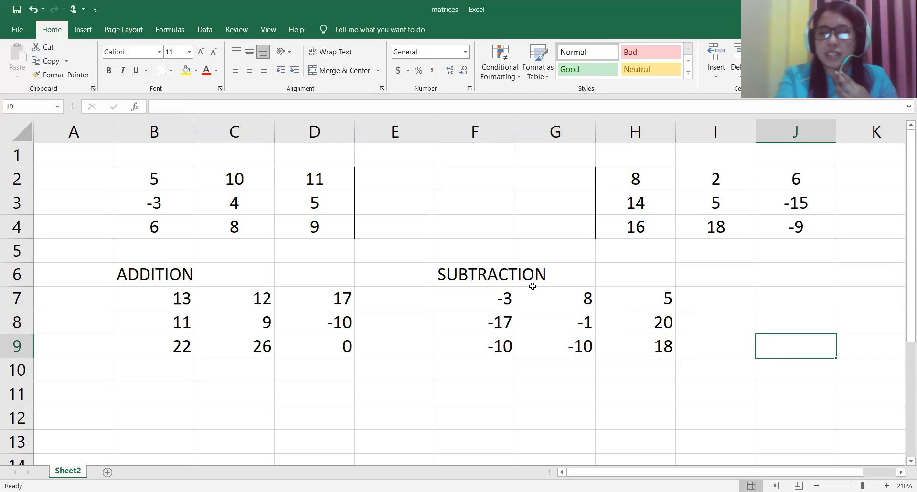
Step: Examine the cell references in the subtraction formulas of F7 and G7
click(493, 302)
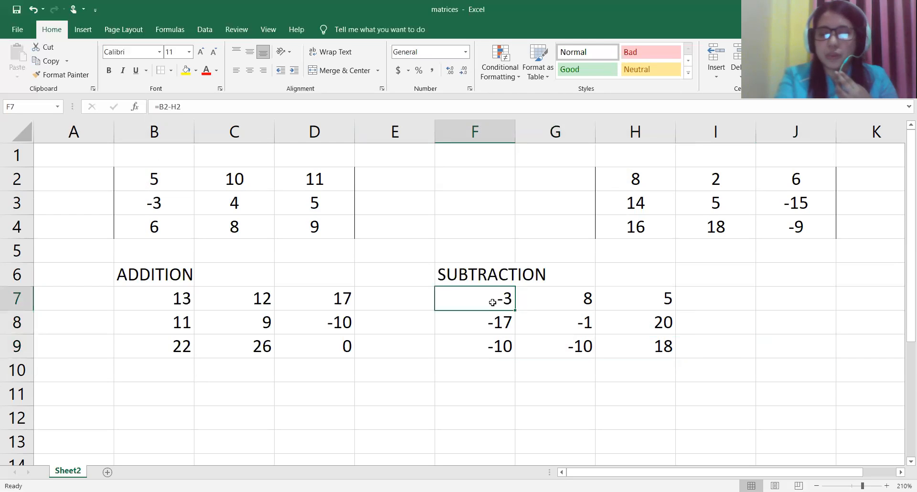
double_click(490, 297)
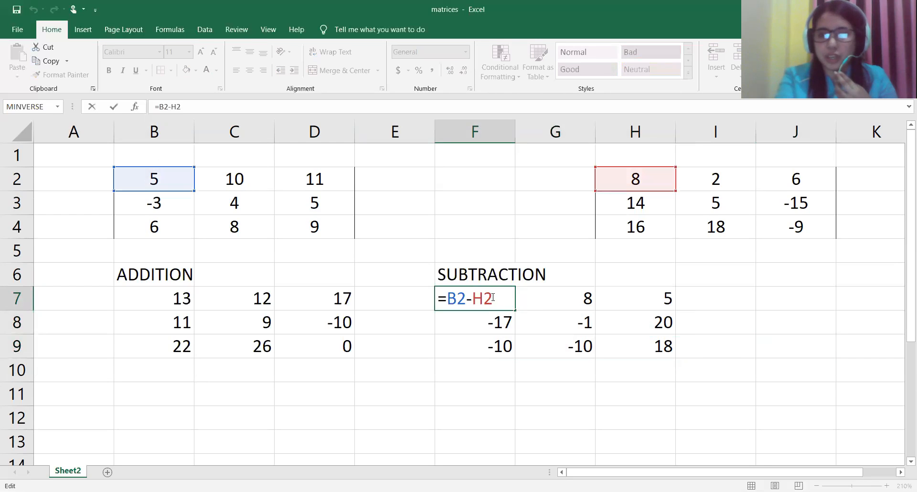
key(Return)
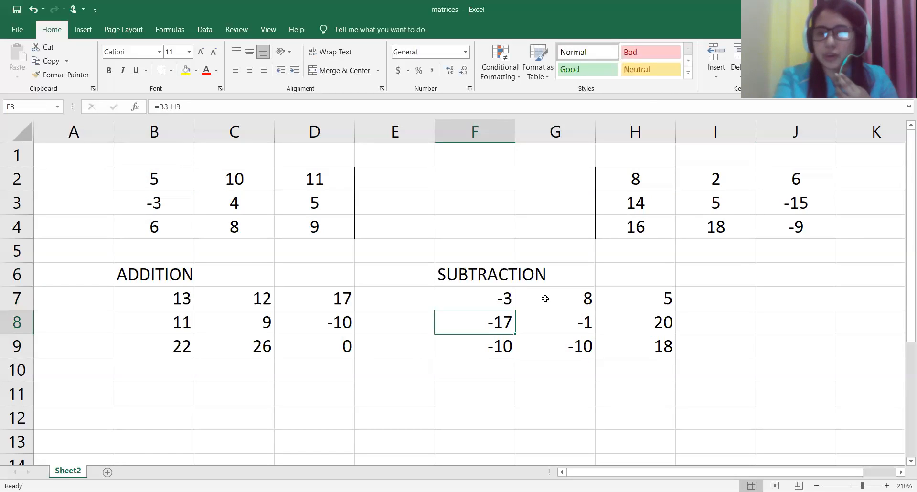
double_click(545, 298)
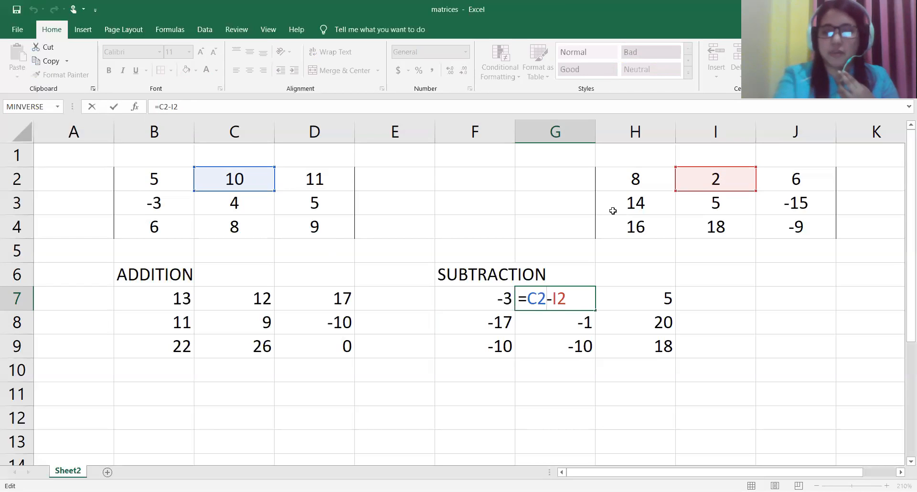
key(Return)
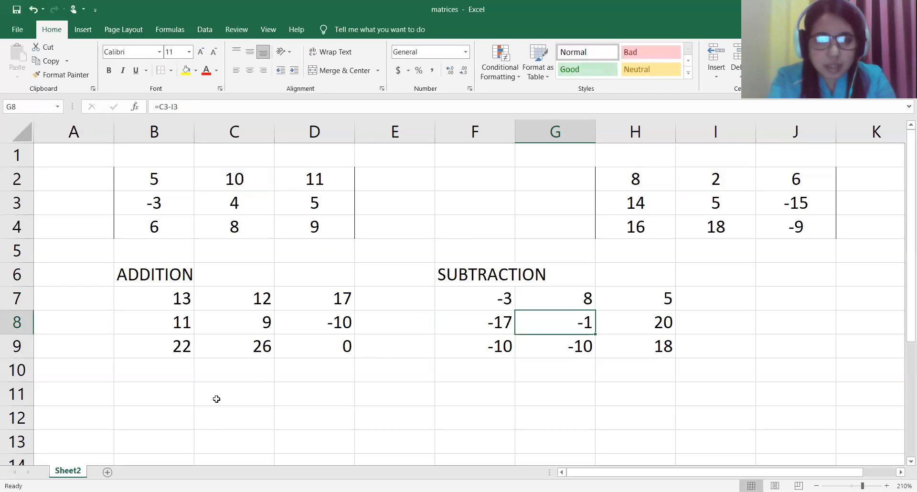
Step: Add the heading SCALAR MULTIPLICATION in cell B11, below the addition results
click(178, 397)
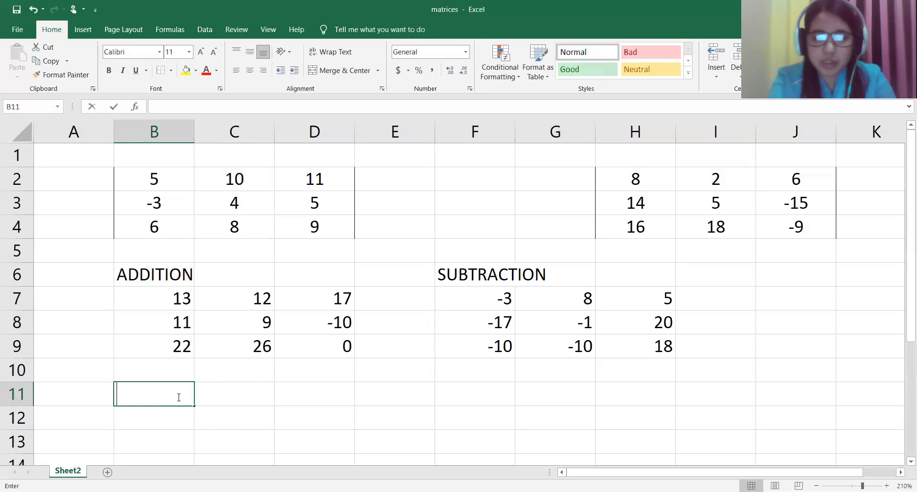
text(SC)
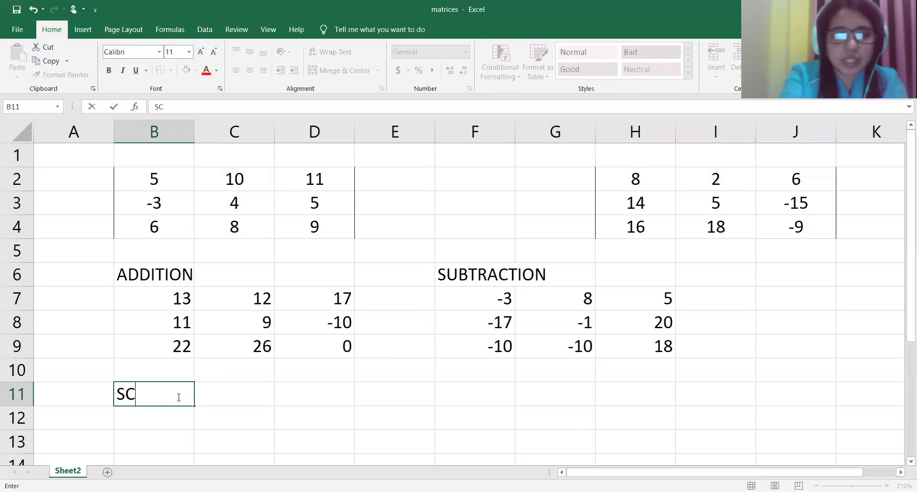
text(ALAR MULTIPLICATION)
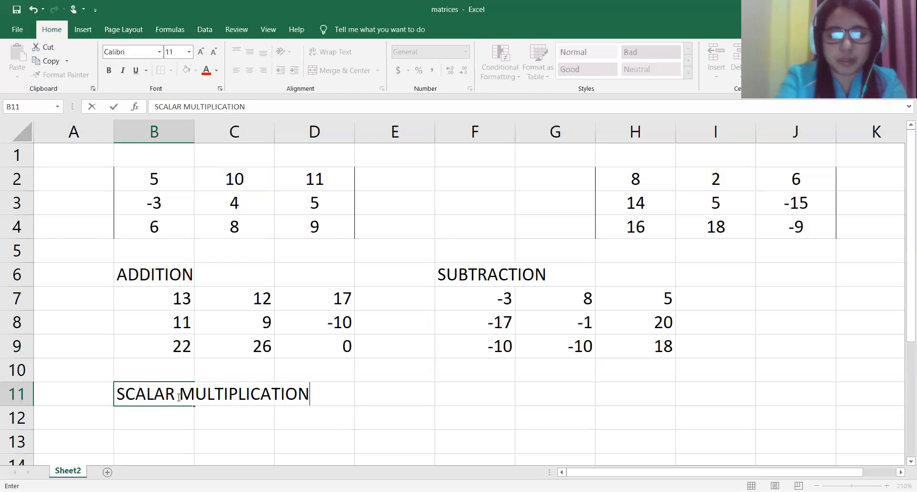
key(Return)
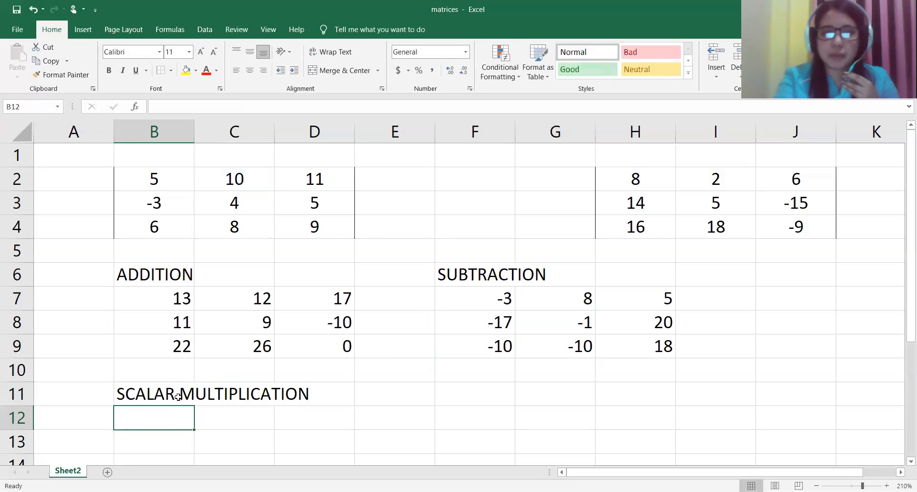
Step: Enter the label 8A in cell E11, beside the SCALAR MULTIPLICATION heading
text(=)
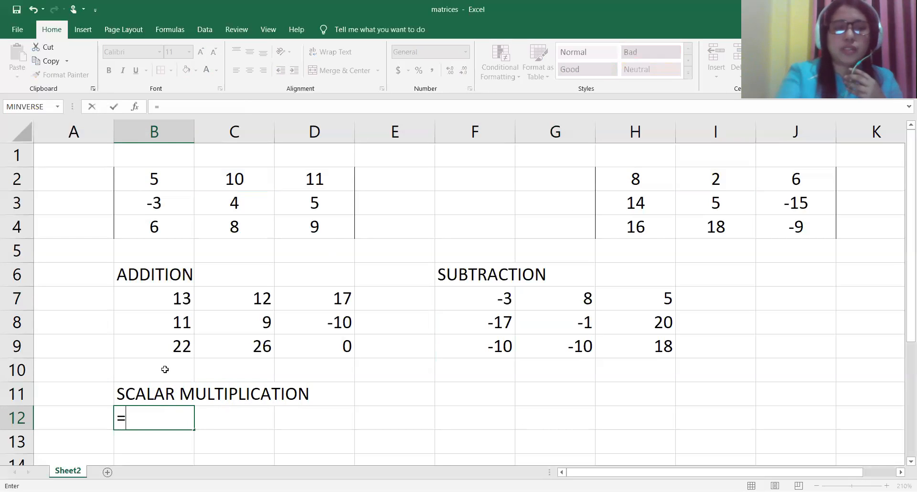
key(BackSpace)
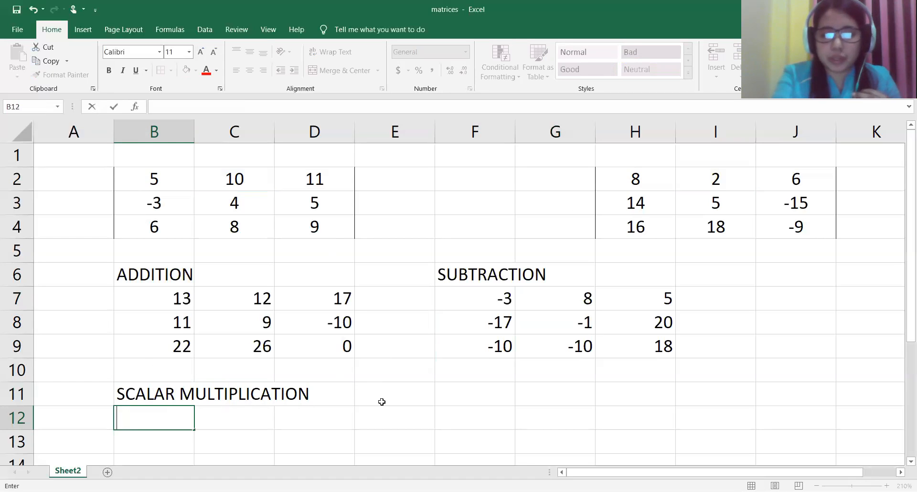
click(383, 401)
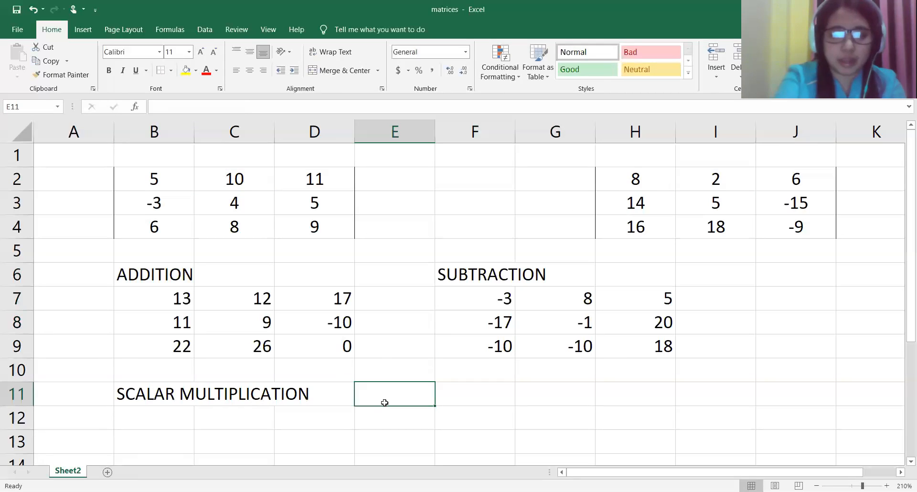
text(8A)
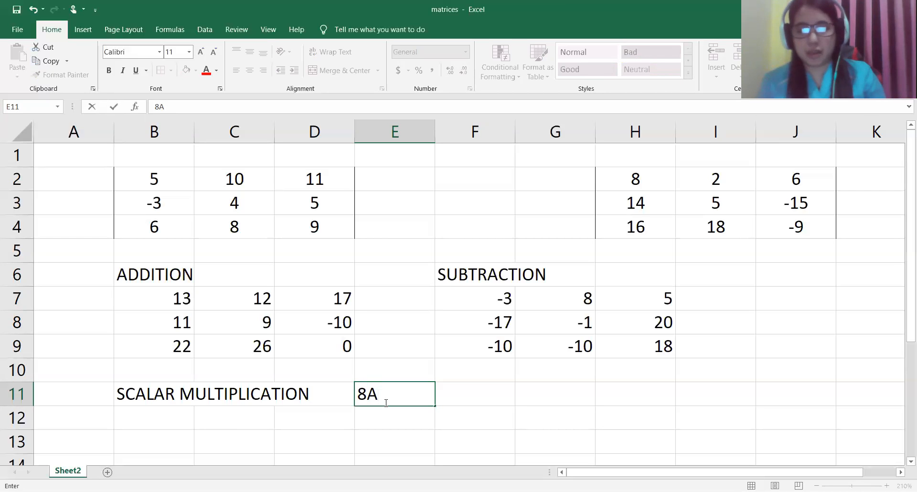
Step: Enter the formula =8*B2 in cell B12 to multiply the first matrix's first element by 8
click(142, 419)
text(=)
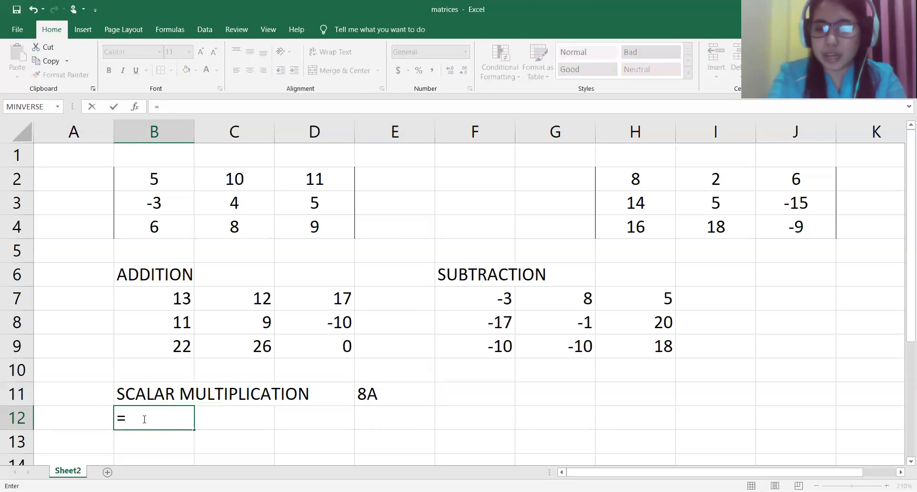
text(8*)
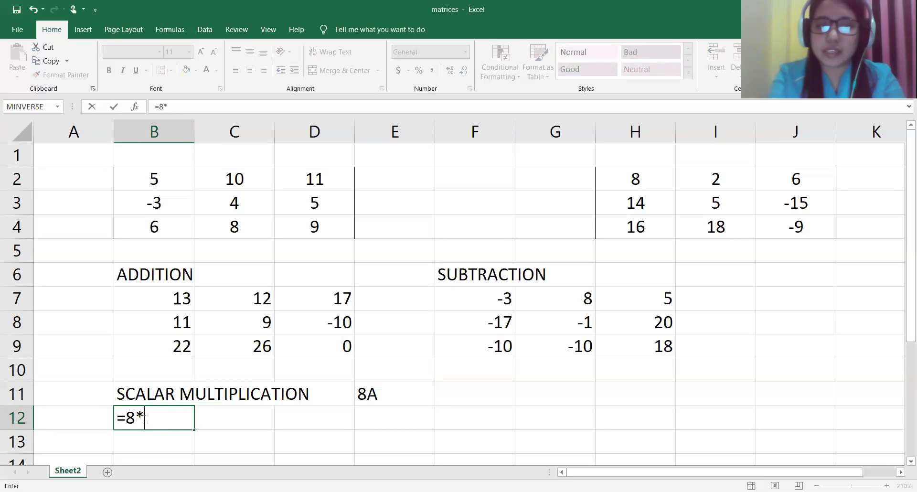
click(147, 184)
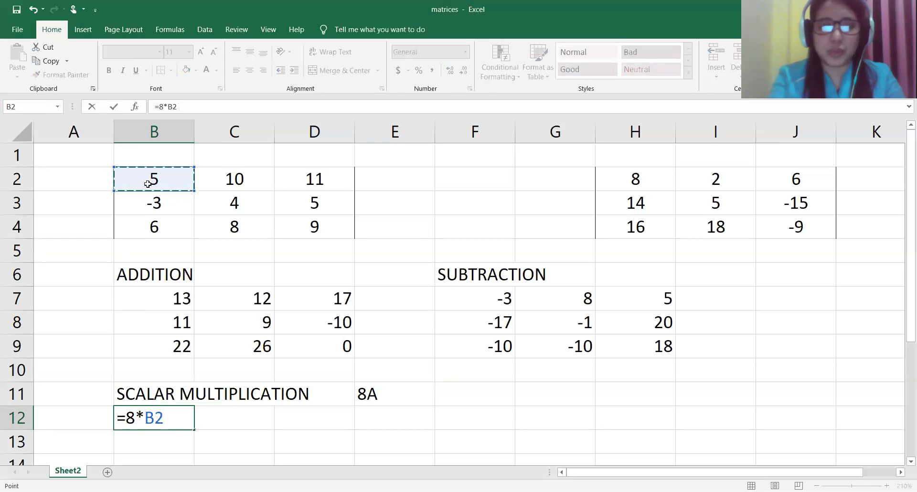
key(Return)
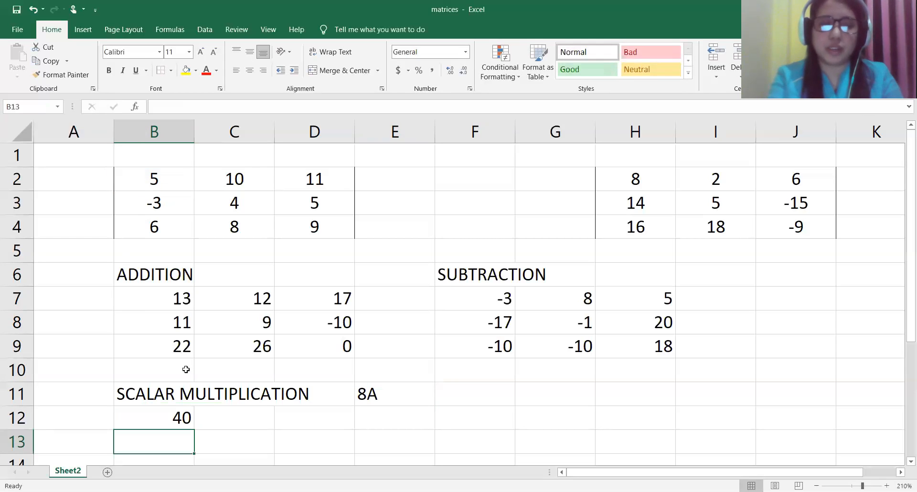
Step: Check the formula in B12 and fill it across to D12 and down to row 14 for the scalar product matrix
click(173, 416)
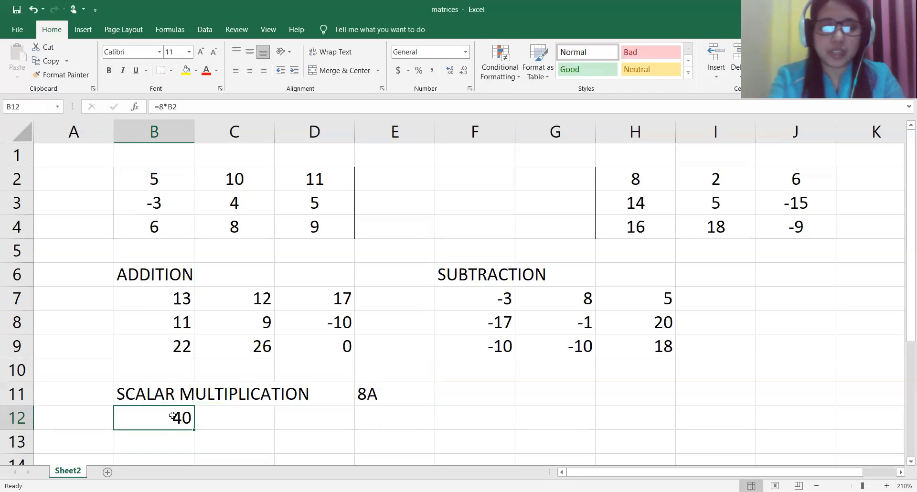
double_click(173, 415)
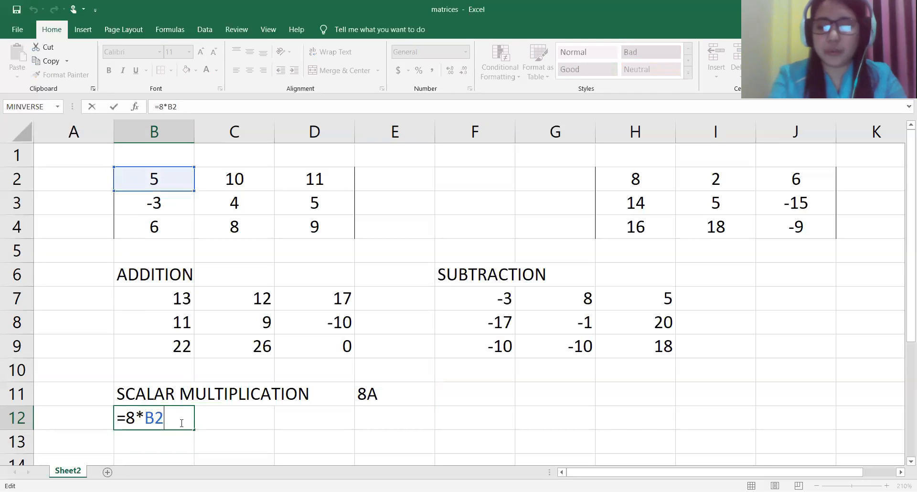
key(Return)
click(182, 420)
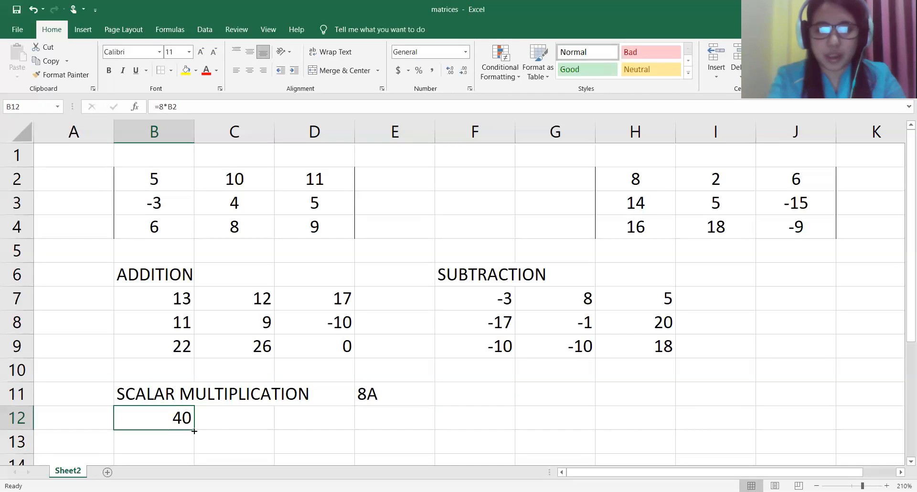
drag(194, 431, 354, 385)
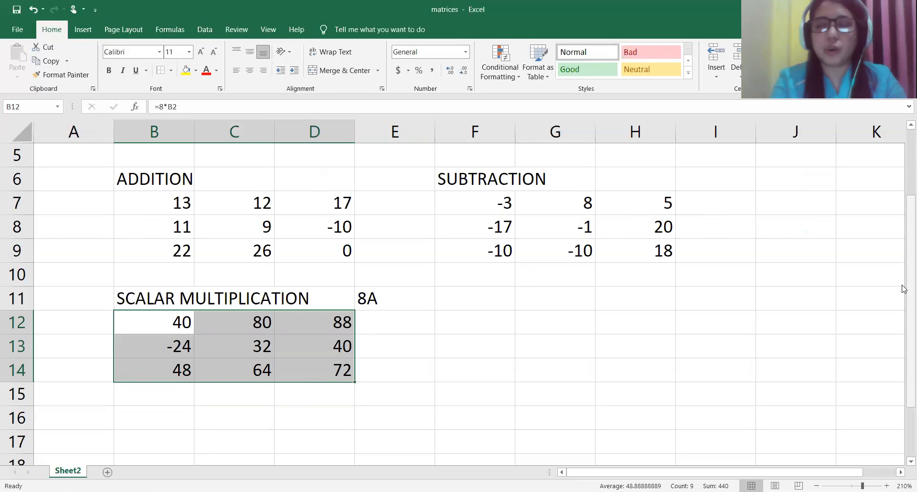
Step: Copy both matrices in B2:J4 into a new worksheet, starting at cell B2
drag(904, 287, 903, 224)
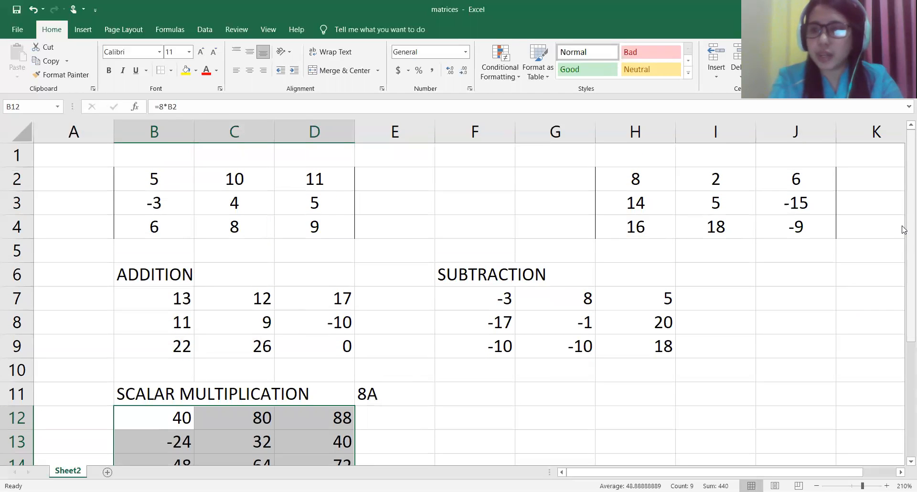
click(141, 182)
drag(141, 182, 827, 239)
key(ctrl+c)
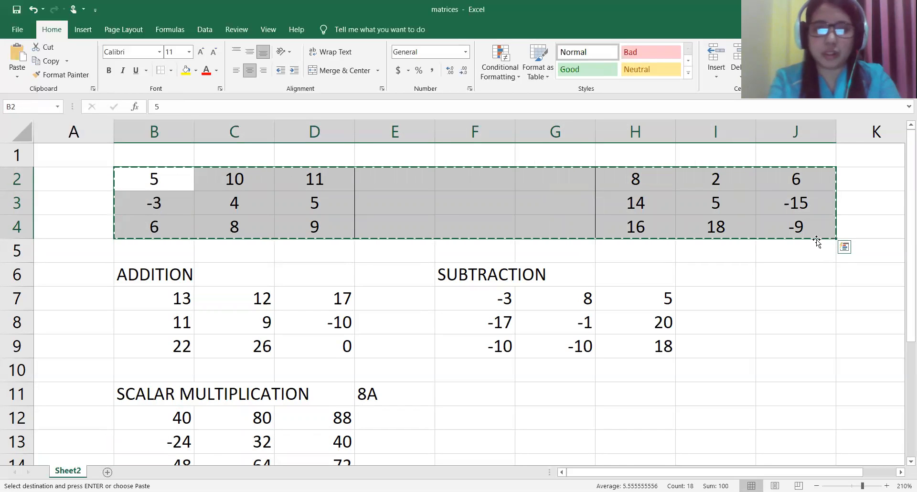
click(108, 472)
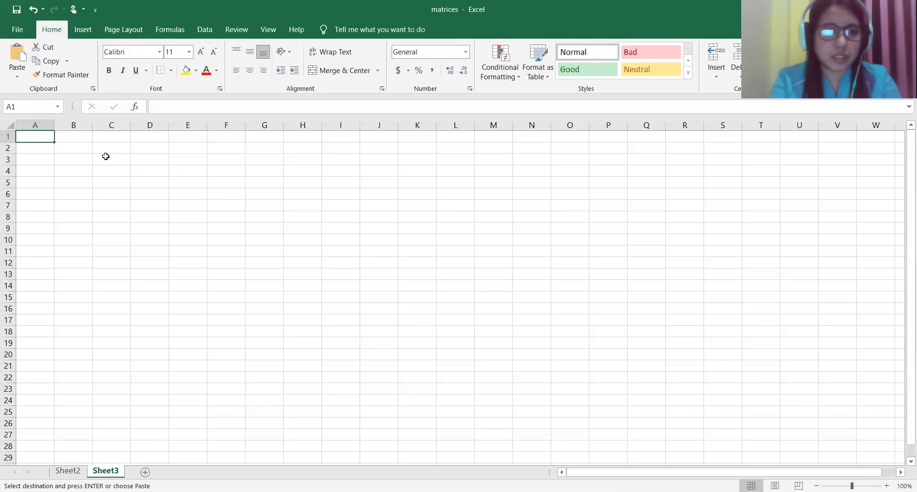
click(77, 151)
key(ctrl+v)
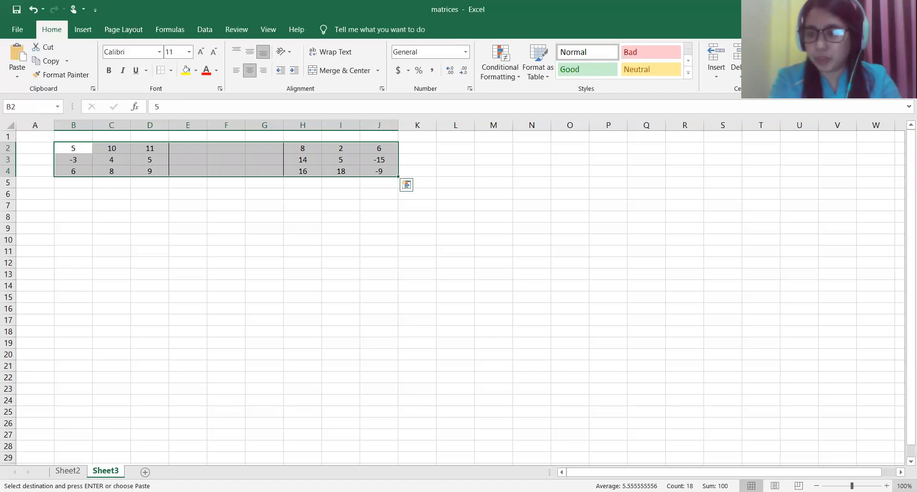
Step: Enlarge the new sheet to 190% and add the heading AB in cell B6, below the first matrix
click(886, 486)
click(886, 485)
click(886, 486)
click(886, 485)
click(887, 486)
click(886, 485)
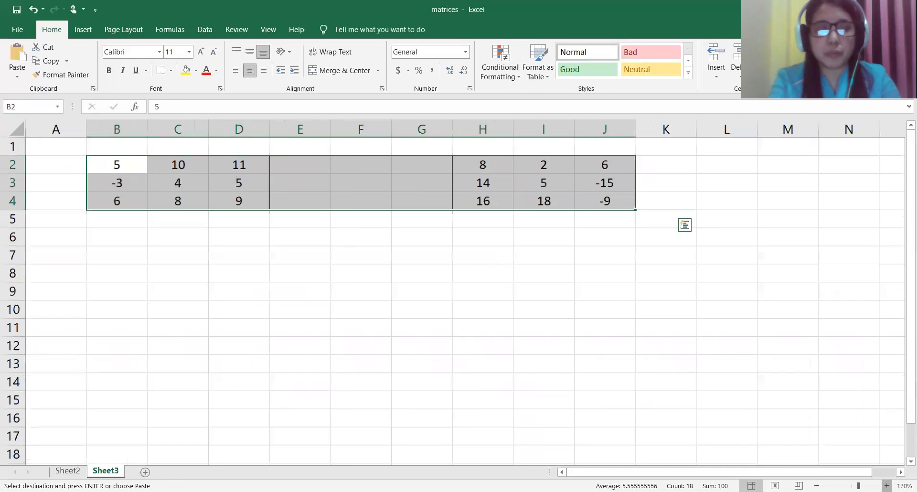
click(886, 486)
click(886, 485)
click(886, 485)
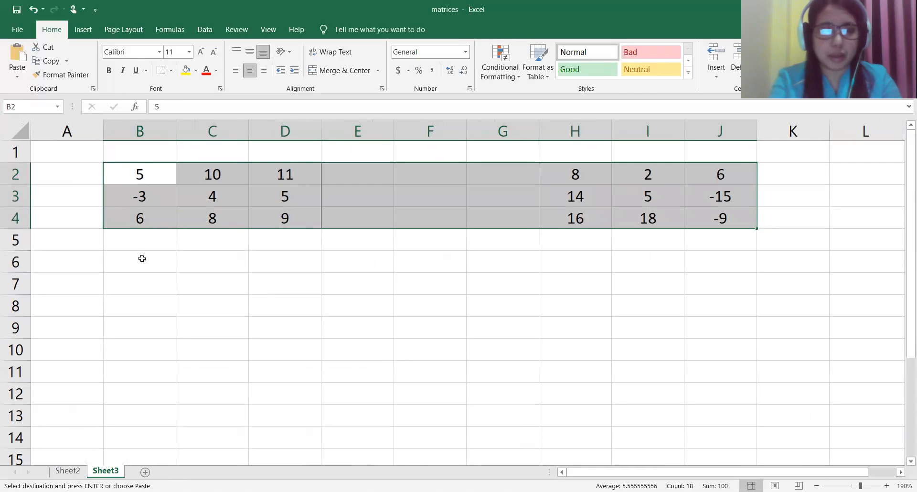
click(141, 259)
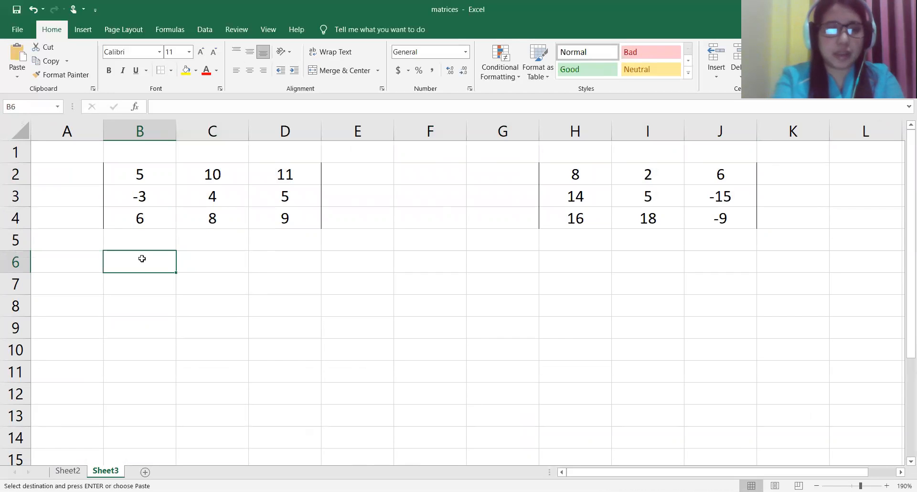
text(AB)
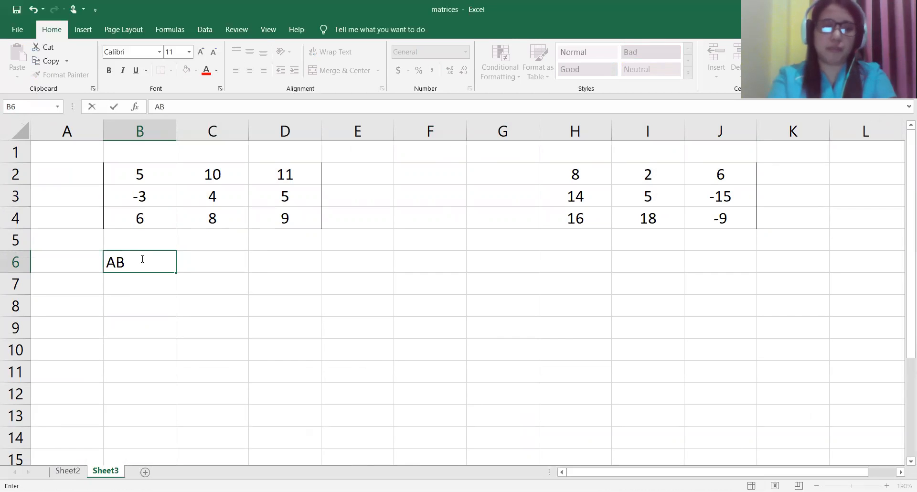
key(Return)
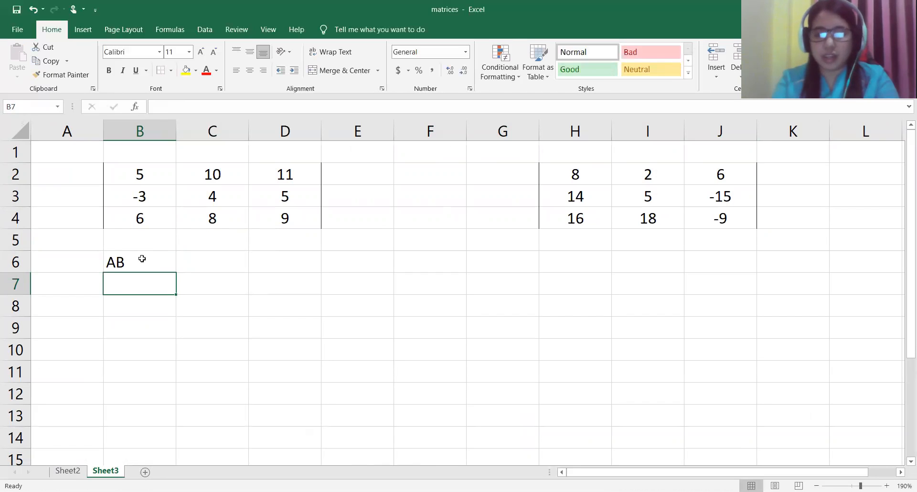
text(=)
key(BackSpace)
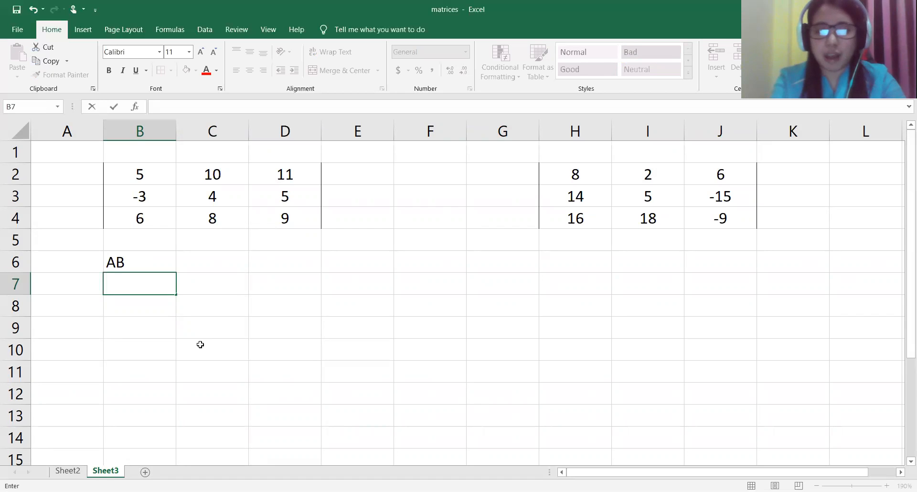
click(177, 323)
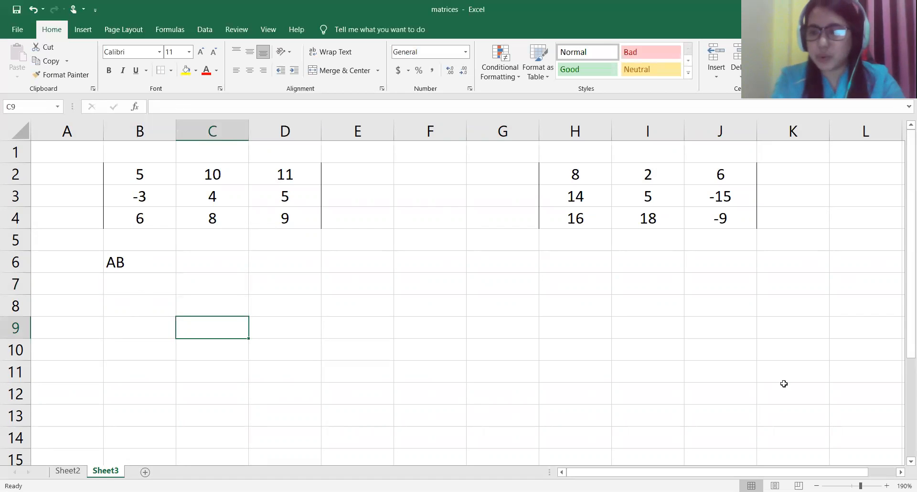
Step: Enlarge the sheet to 210% and start an MMULT formula across the 3×3 range B7:D9, below the AB heading
click(886, 485)
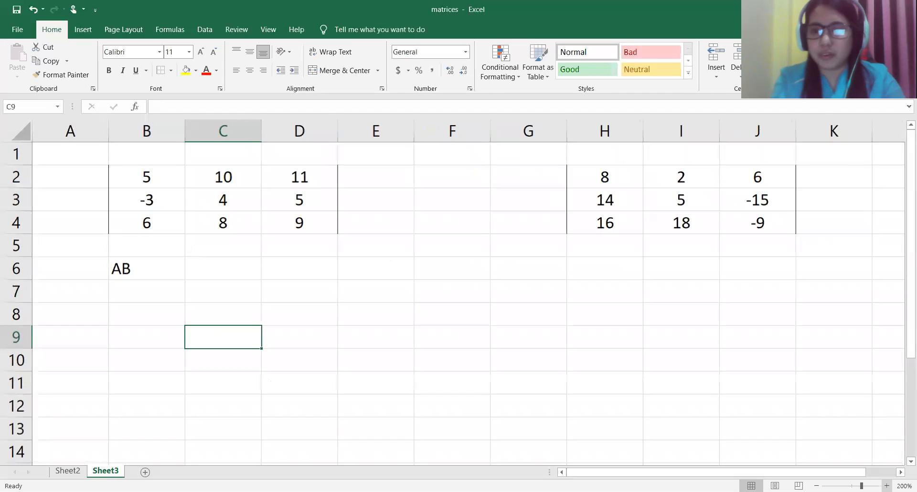
click(886, 486)
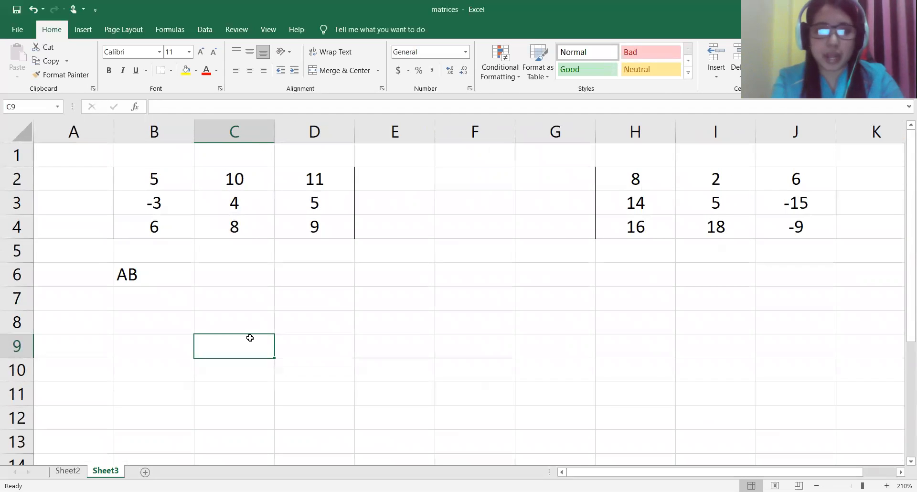
click(138, 303)
mouse_move(137, 294)
mouse_down()
mouse_move(277, 317)
mouse_move(286, 342)
mouse_up()
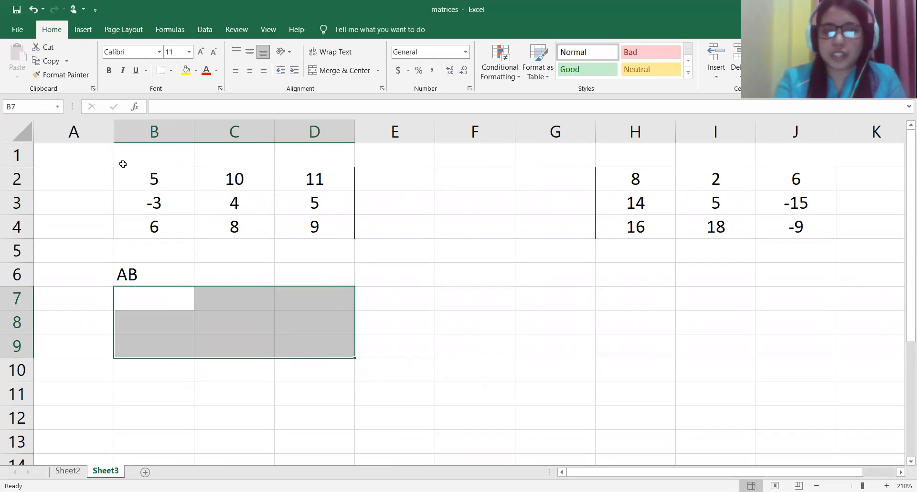
text(=)
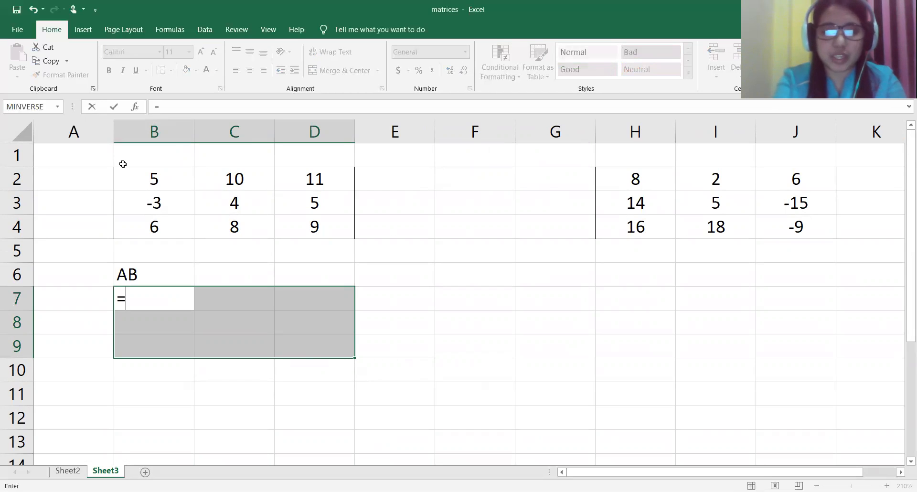
text(MM)
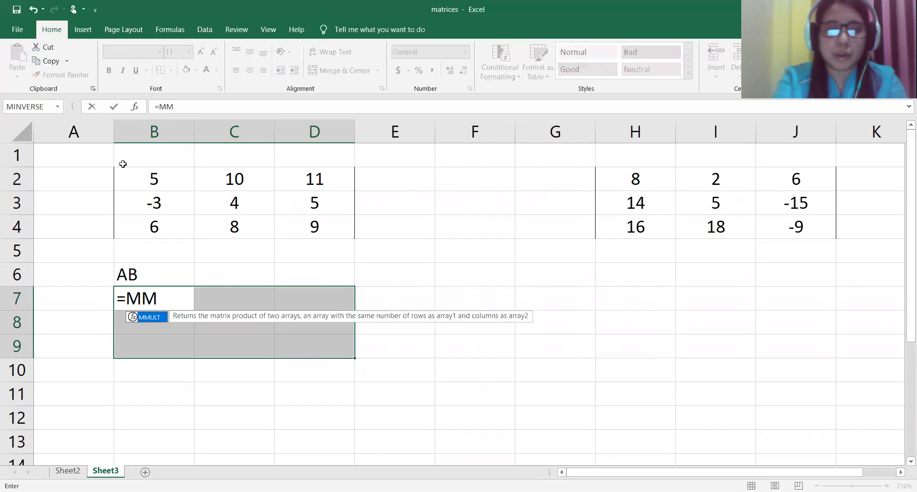
text(U)
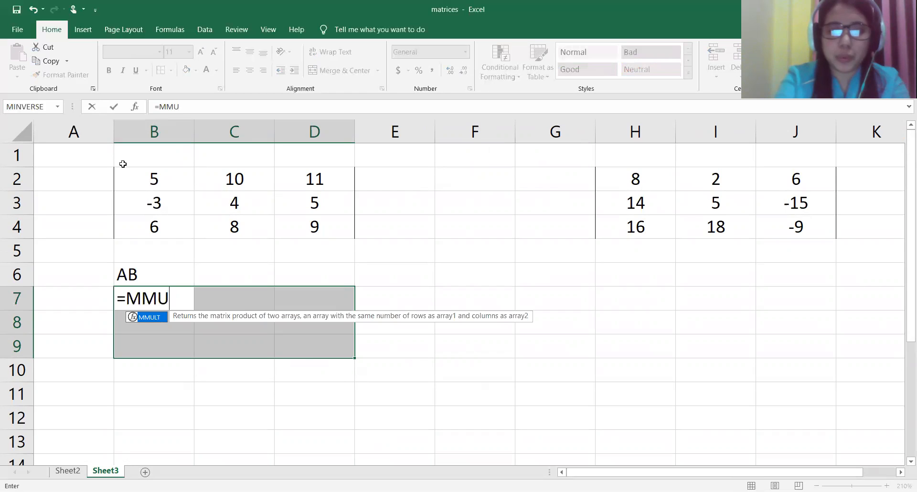
text(LT)
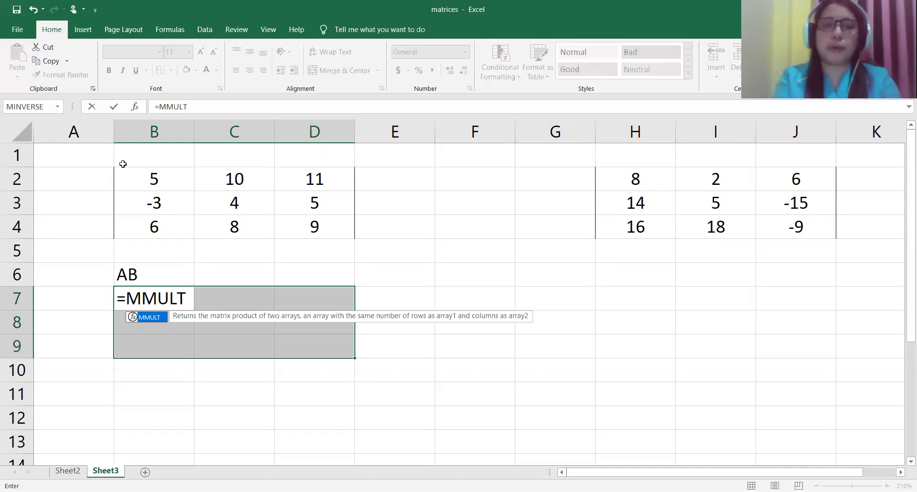
text(()
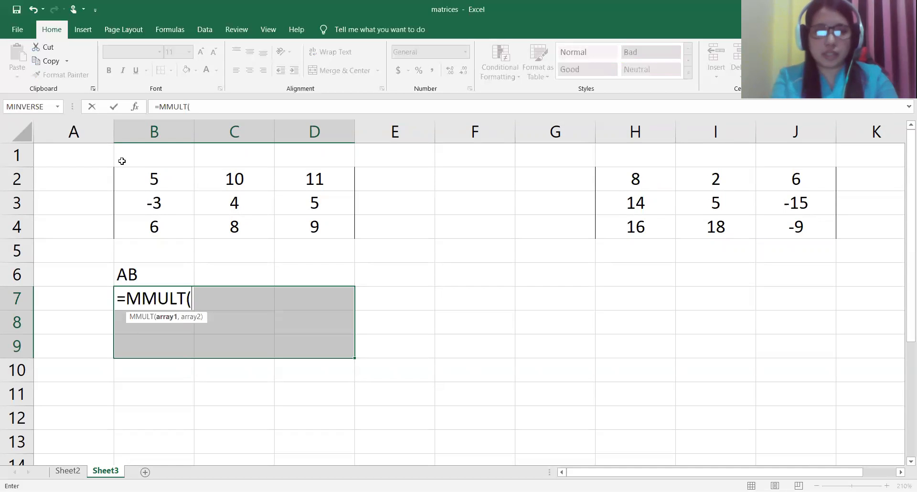
Step: Complete the MMULT formula with the arrays B2:D4 and H2:J4 and enter it as an array formula over B7:D9
click(152, 179)
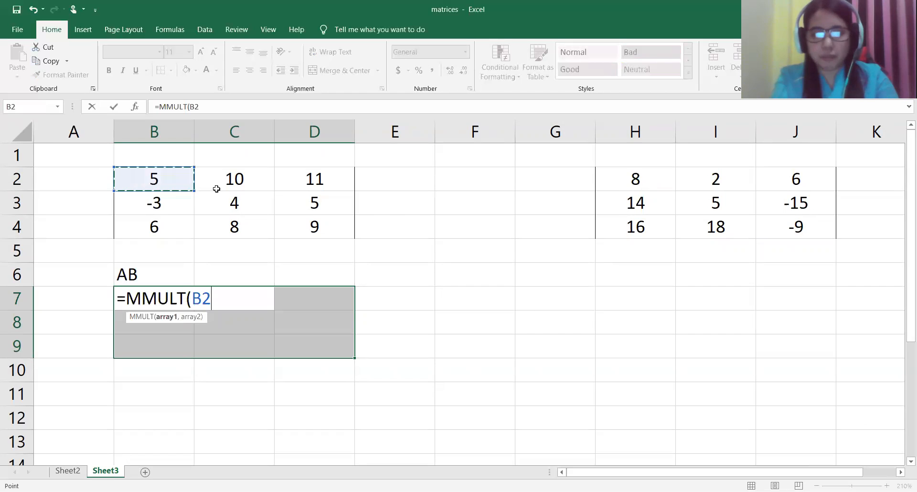
drag(216, 189, 292, 222)
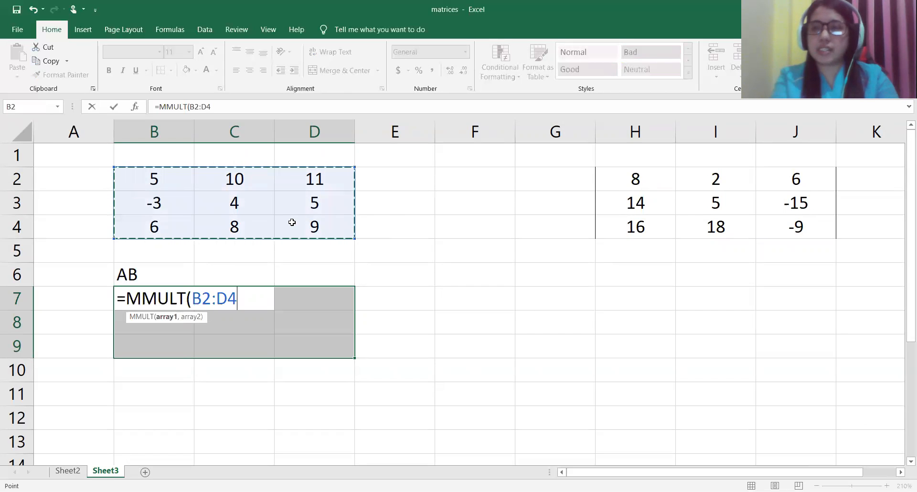
text(,)
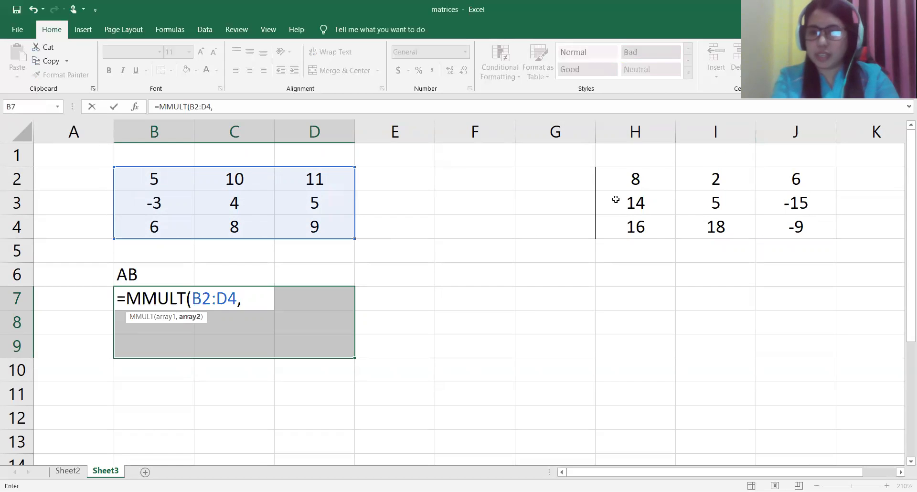
click(630, 180)
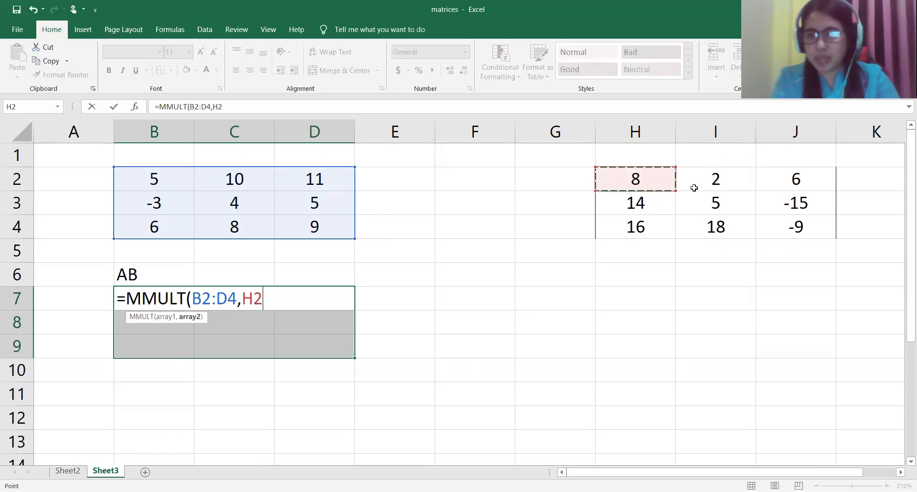
drag(694, 188, 786, 223)
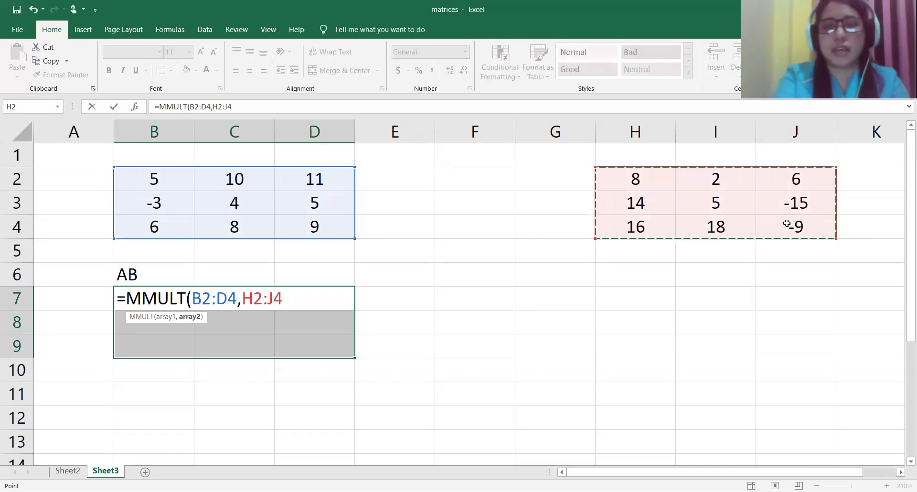
text())
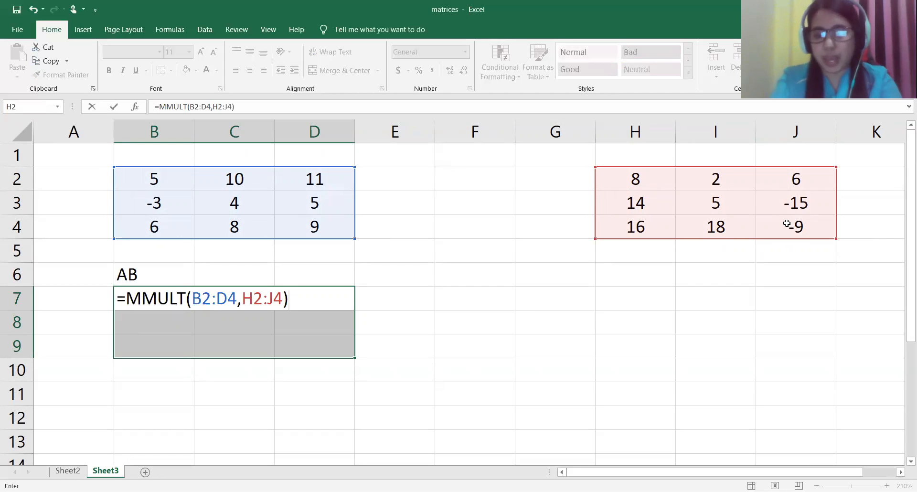
key(ctrl+shift+Return)
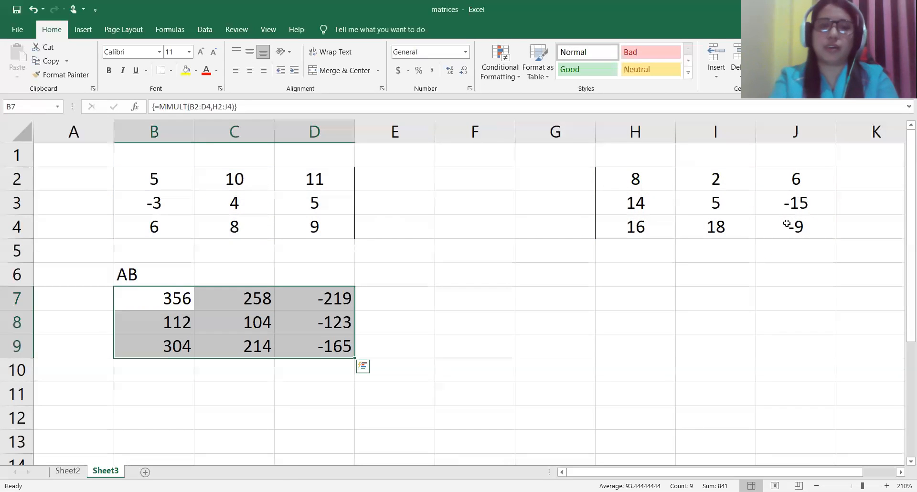
Step: Add the note CTRL+SHIFT+ENTER in cell F7, beside the product matrix
click(471, 294)
text(CTR)
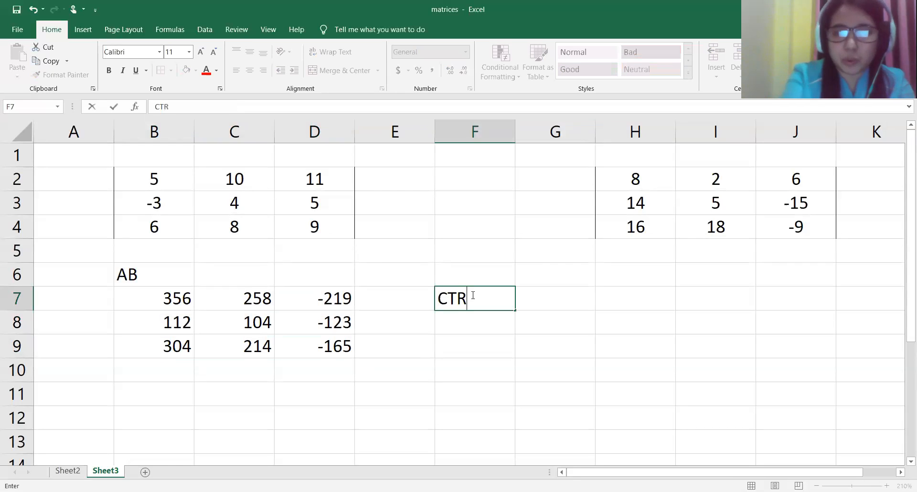
text(L+)
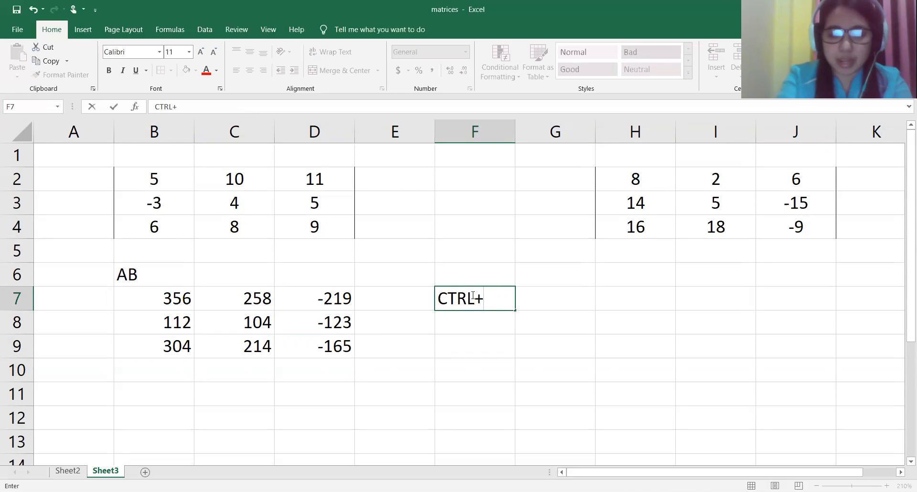
text(SHIFT)
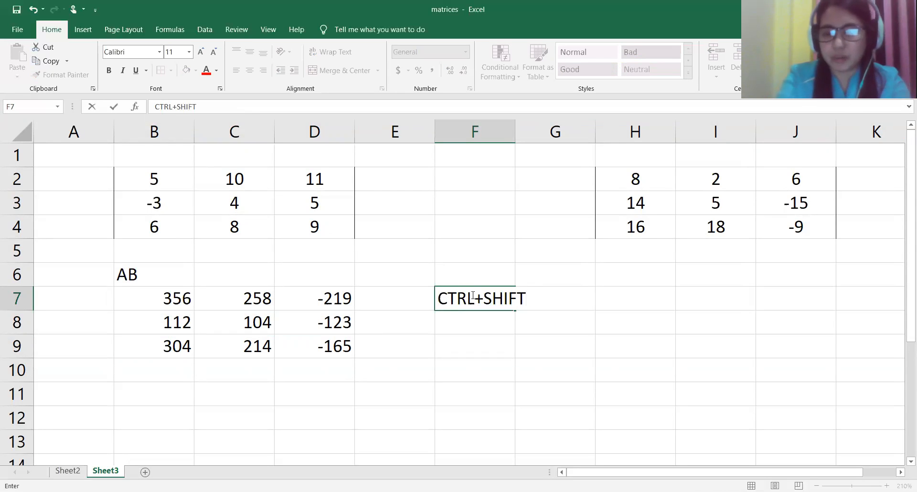
text(+ENTER)
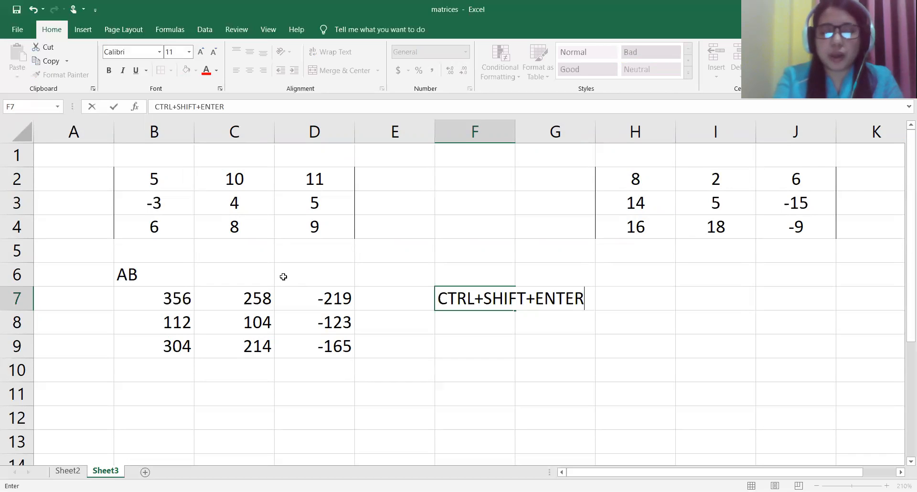
click(189, 302)
Step: Examine the array formula in B7 and C7, and the elements in B2 and H2:H4 used for the first product entry
double_click(189, 302)
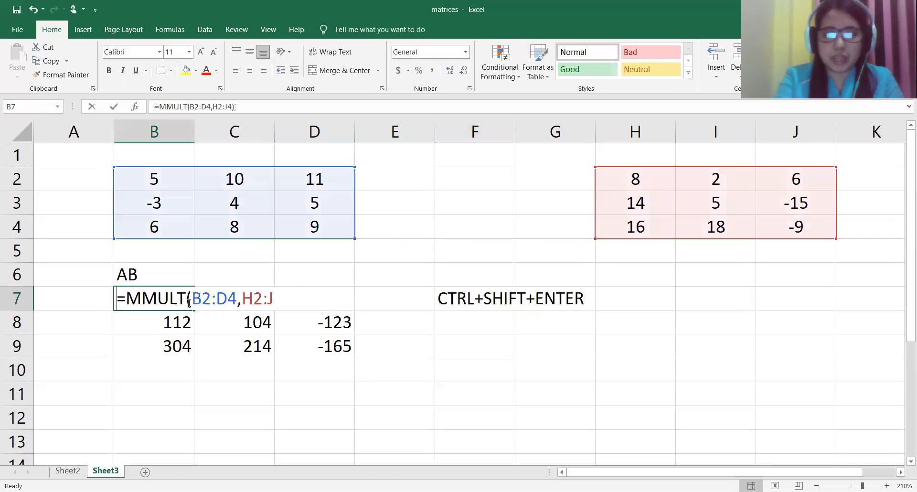
key(Return)
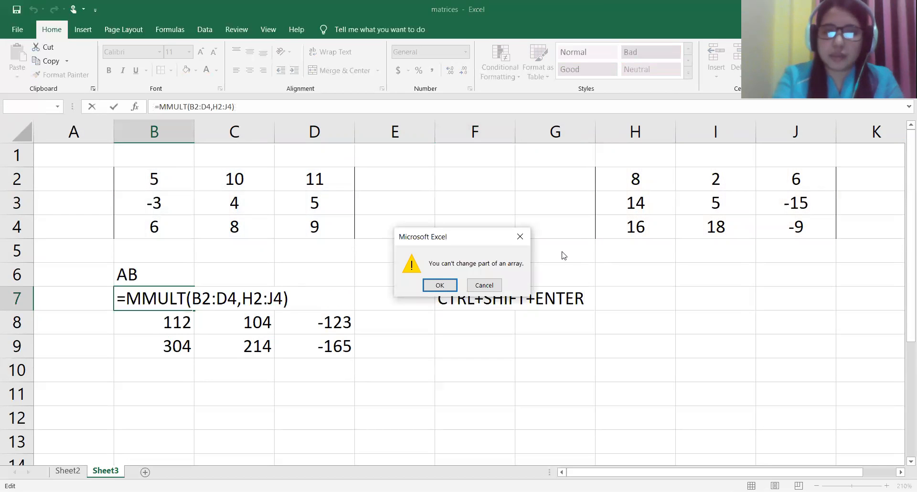
click(520, 236)
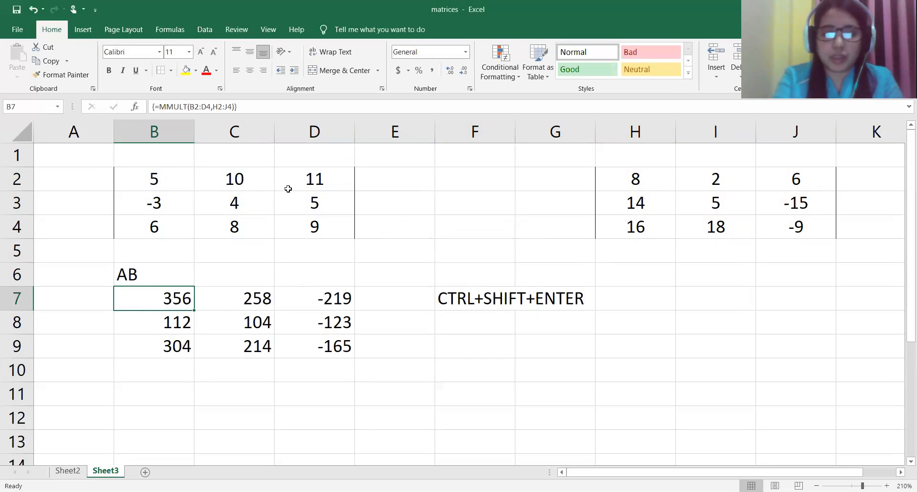
click(252, 306)
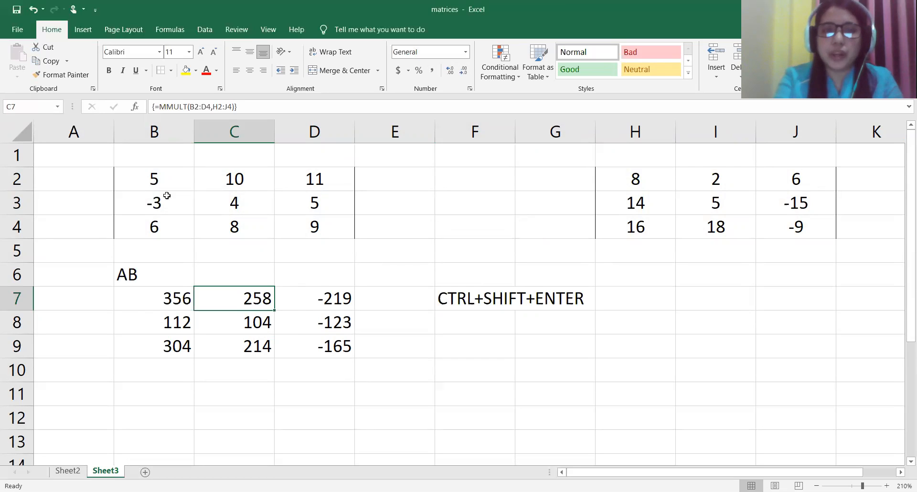
click(162, 180)
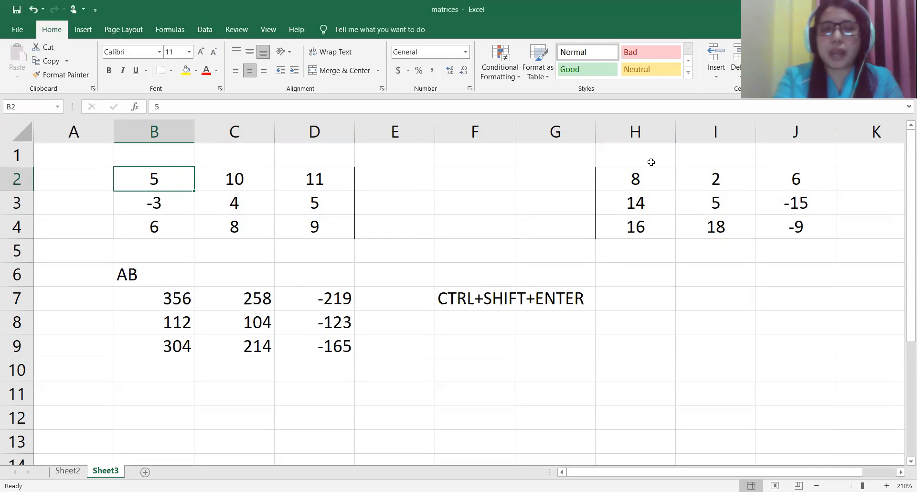
click(640, 179)
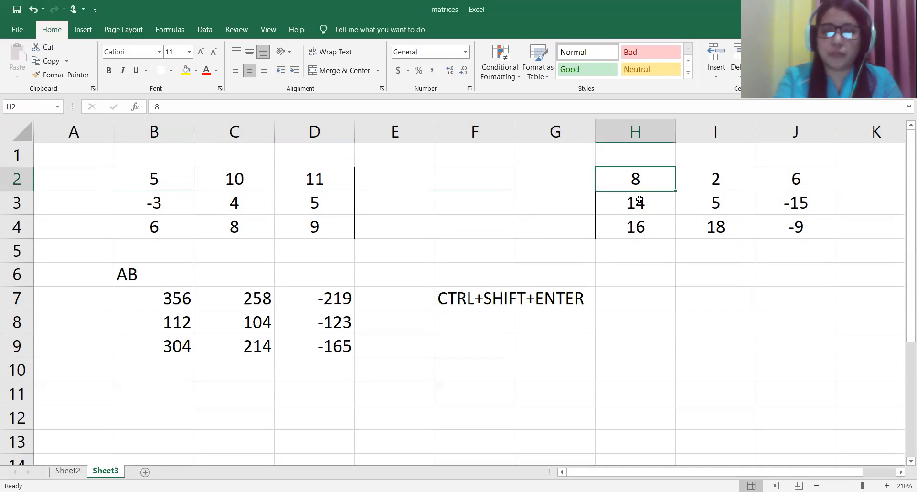
click(640, 199)
click(642, 220)
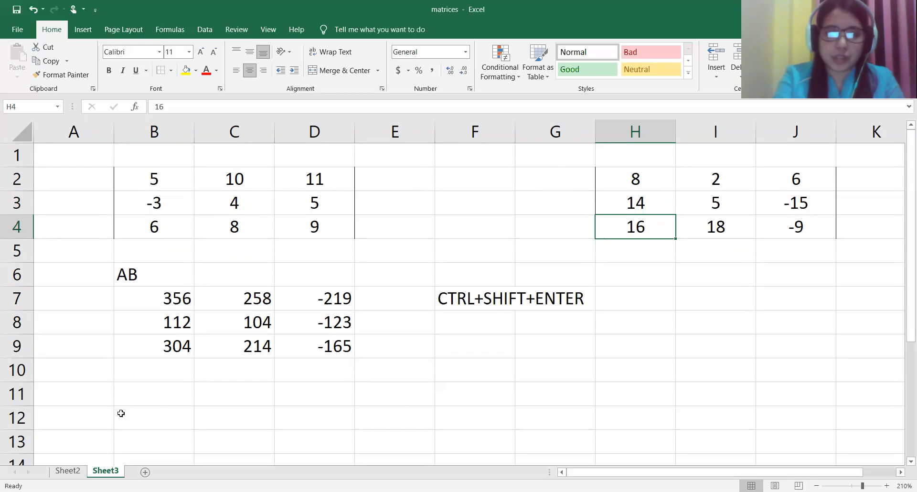
Step: Start a manual product formula in cell B11 with the term (B2*H2), followed by a plus sign and an opening parenthesis
click(161, 403)
text(=)
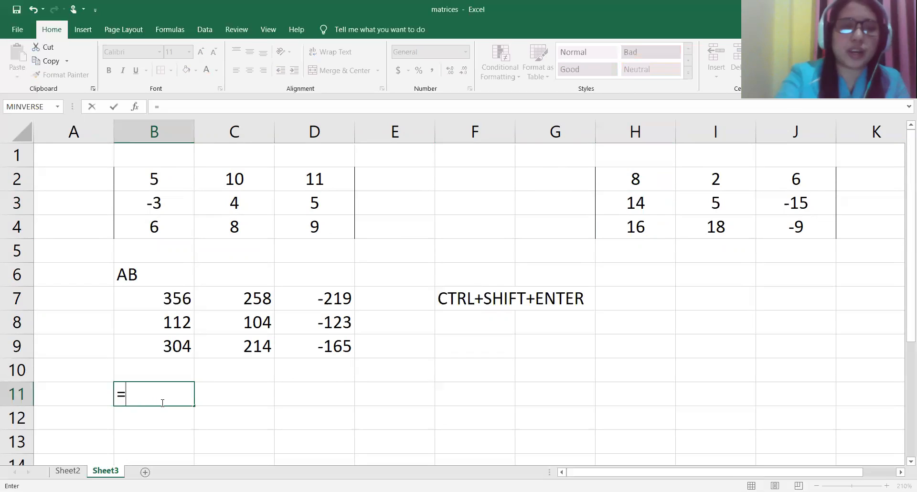
text(()
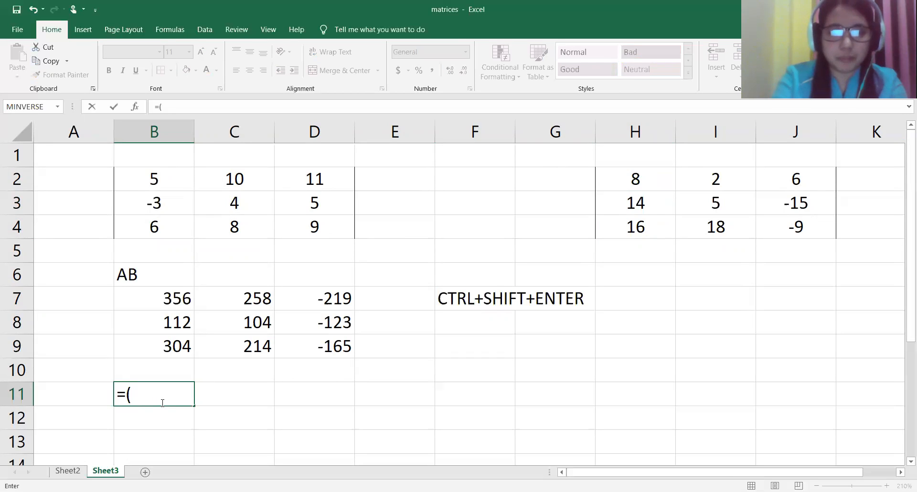
click(159, 185)
text(*8)
key(BackSpace)
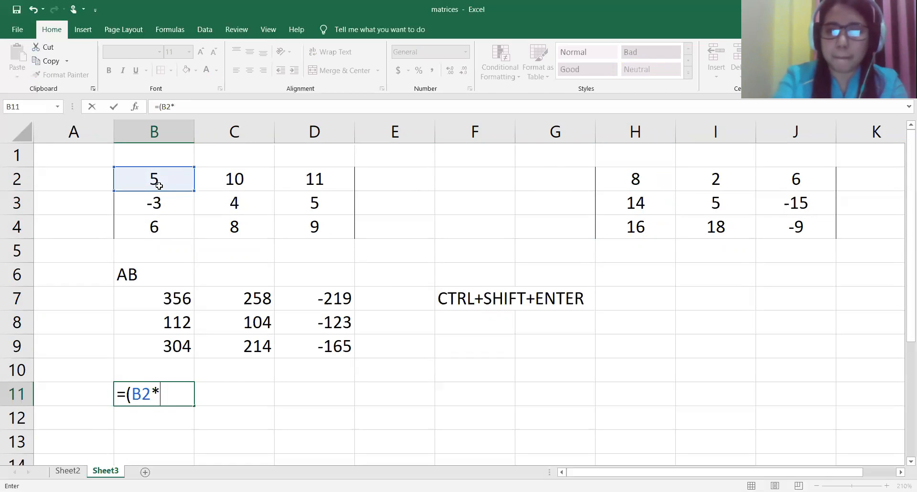
click(661, 179)
text()+()
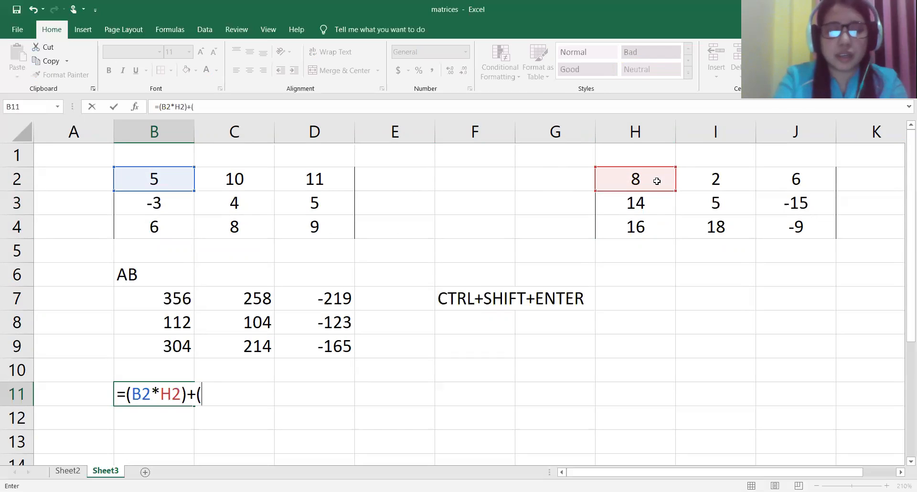
Step: Complete the manual product formula in B11 with the terms (C2*H3)+(D2*H4) and enter it
click(231, 175)
text(*)
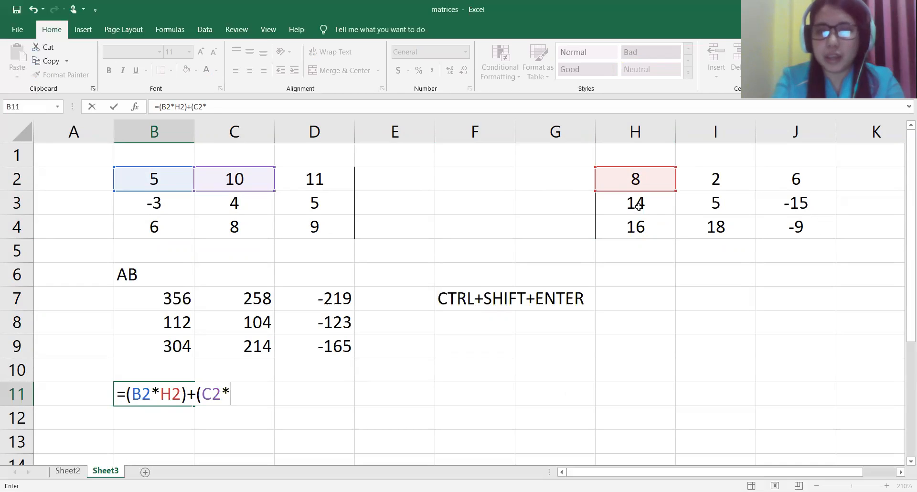
click(637, 206)
text()+()
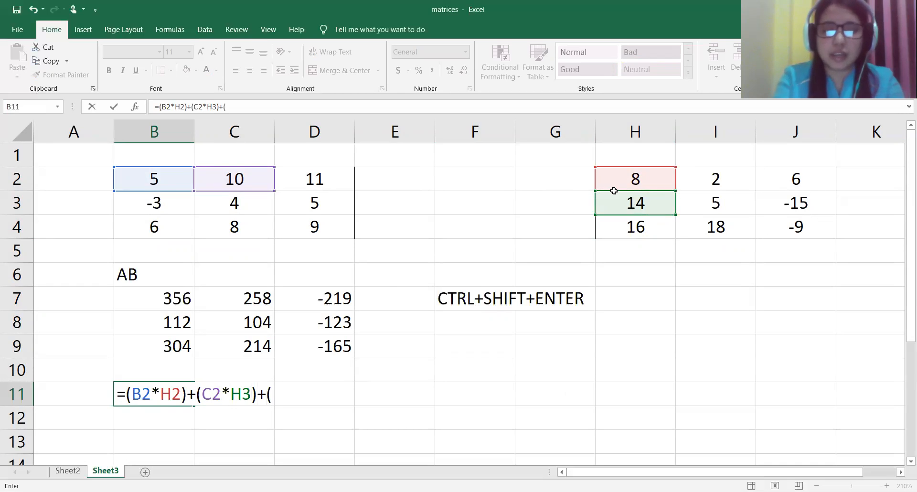
click(339, 177)
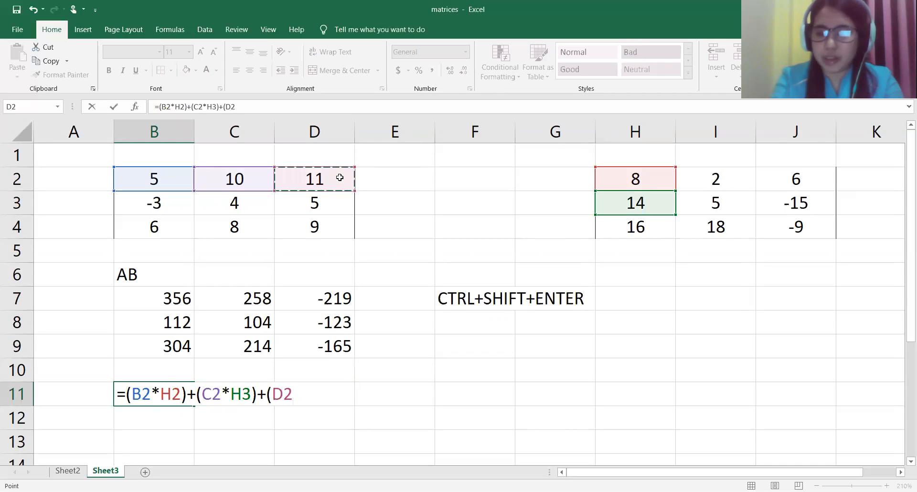
text(*)
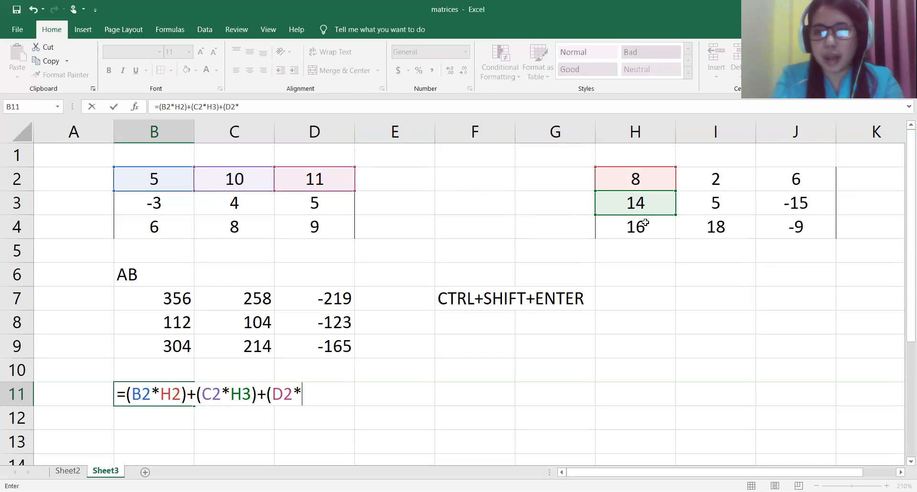
click(641, 227)
text())
key(Return)
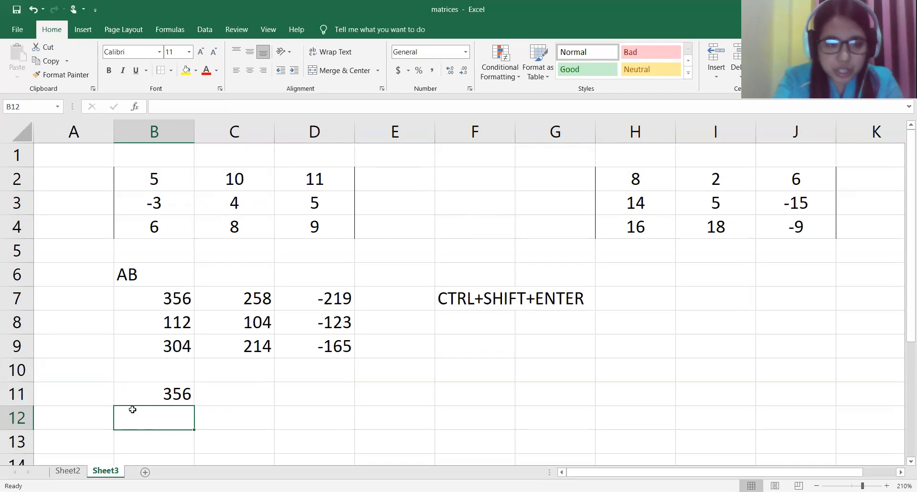
Step: Try filling the B11 product formula across to C11:D11 and check the copied formula in C11
click(174, 392)
drag(194, 405, 353, 405)
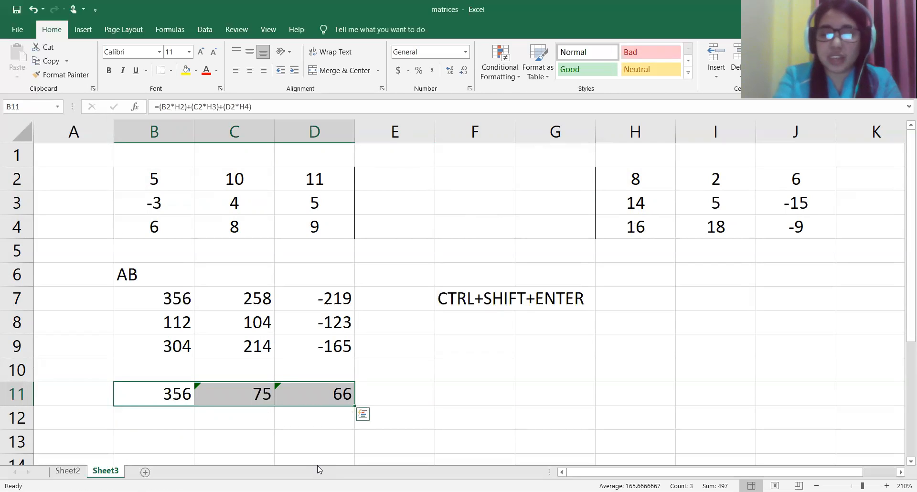
click(243, 393)
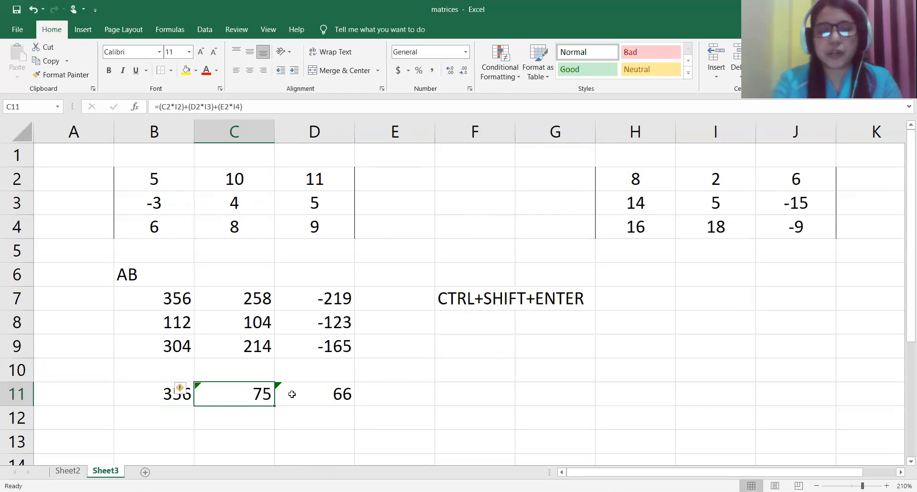
Step: Start a replacement product formula in C11 with the terms B2*I2+C2*I3, followed by a plus sign
text(=)
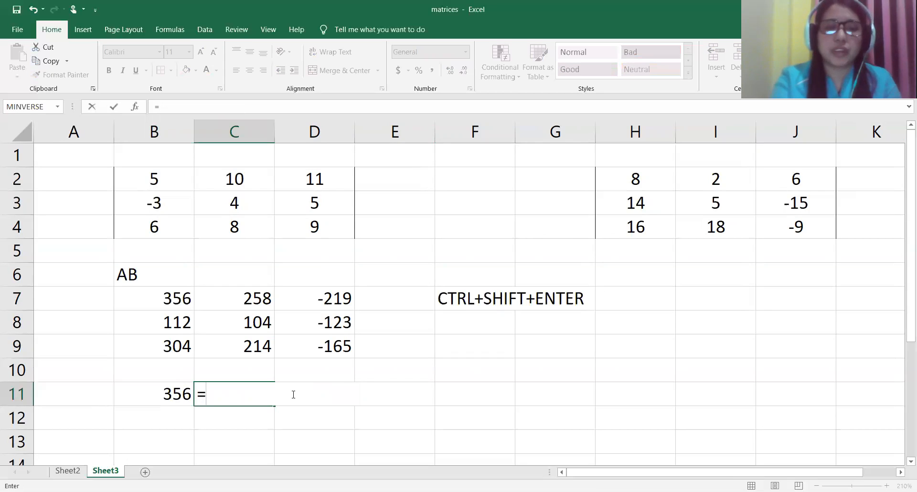
click(169, 181)
text(*)
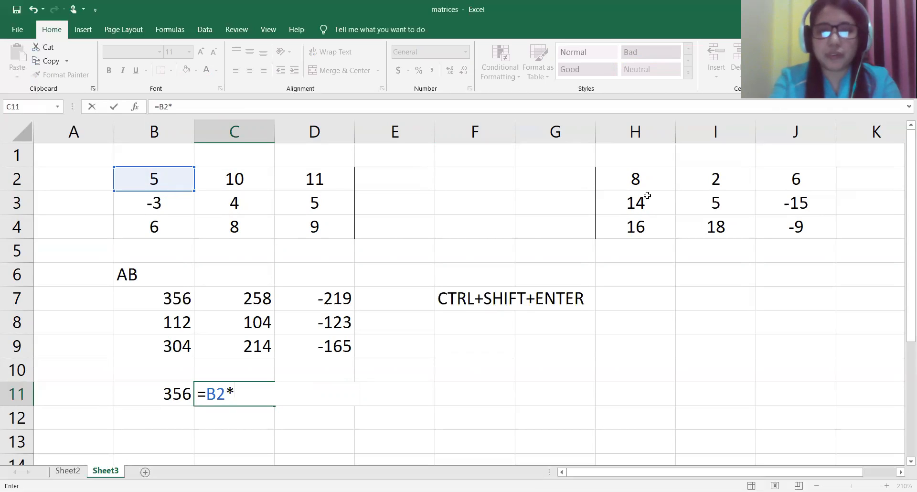
click(712, 180)
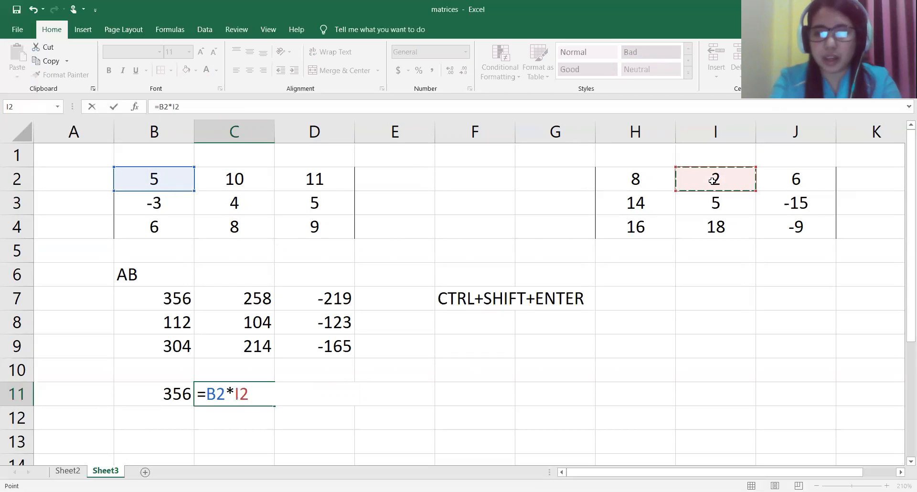
text(+)
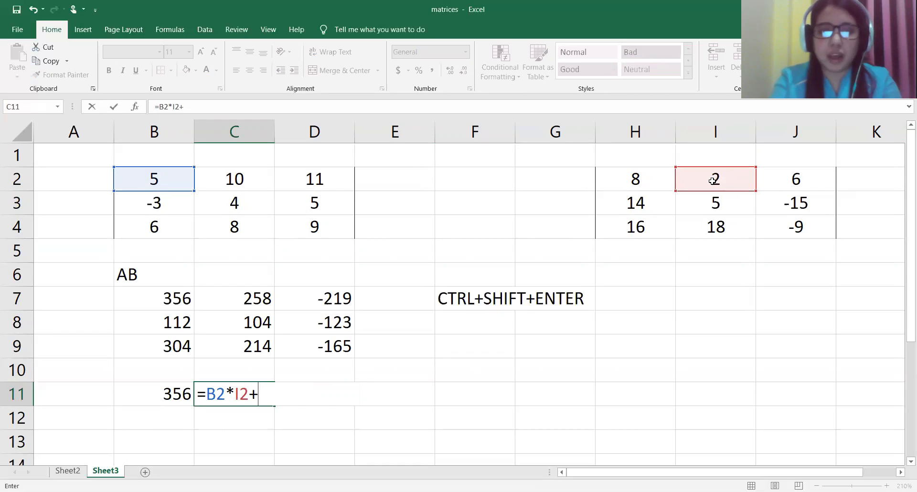
click(242, 184)
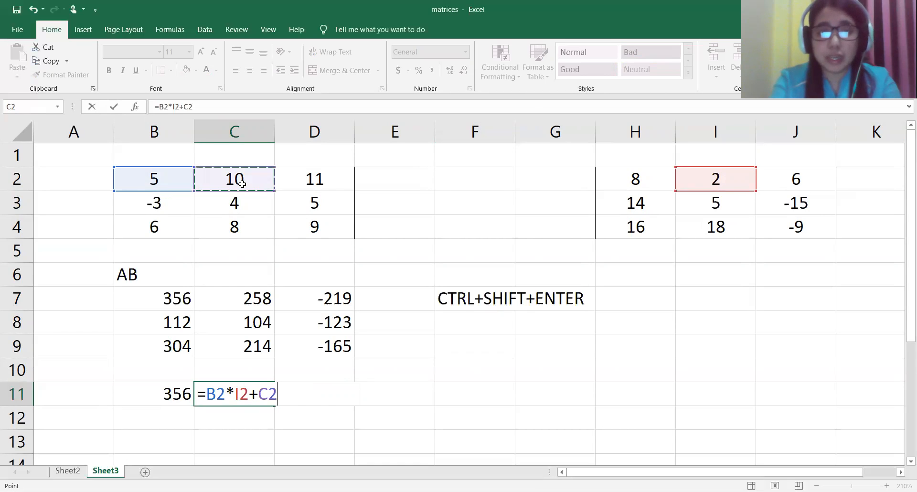
text(*)
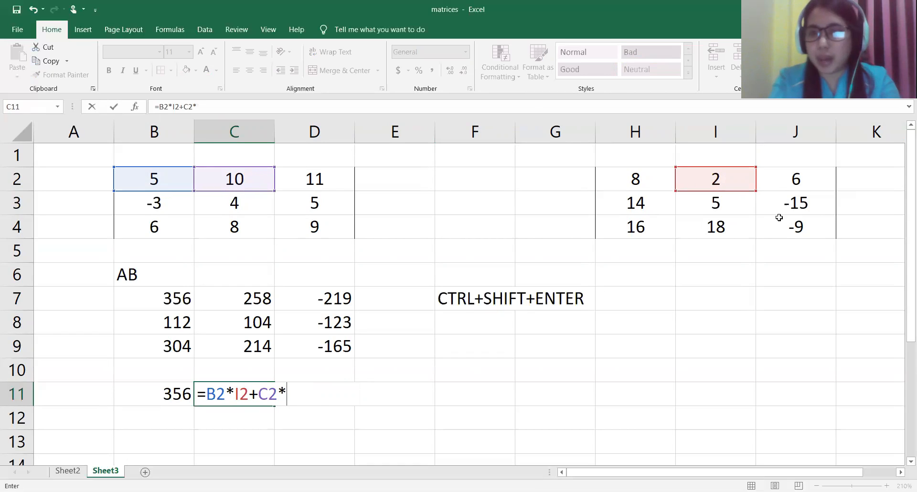
click(737, 198)
text(+)
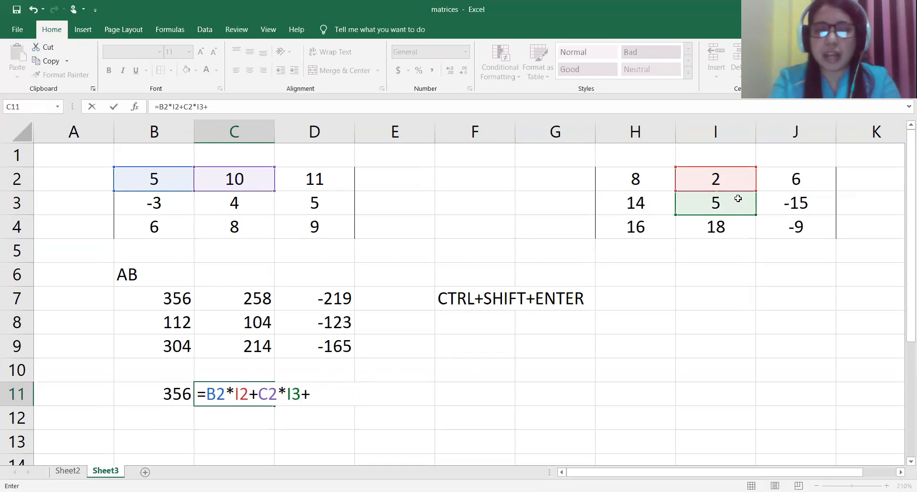
Step: Complete the C11 formula with the term D2*I4 and enter it, accepting the suggested correction =B2*I2+C2*I3+D2*I4
click(319, 179)
text(*)
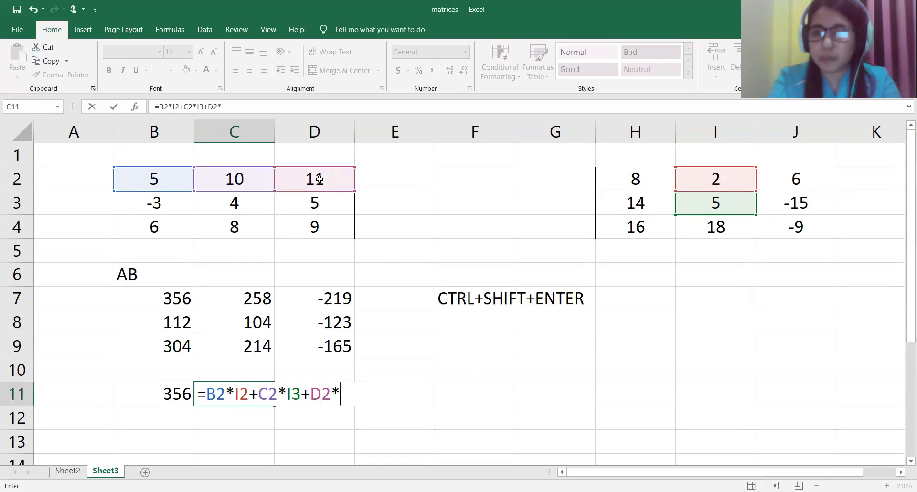
click(702, 231)
text())
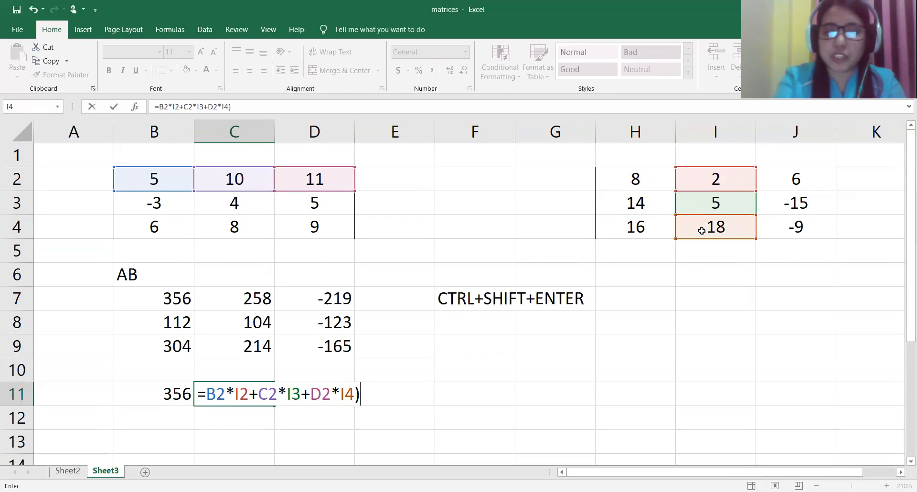
key(Return)
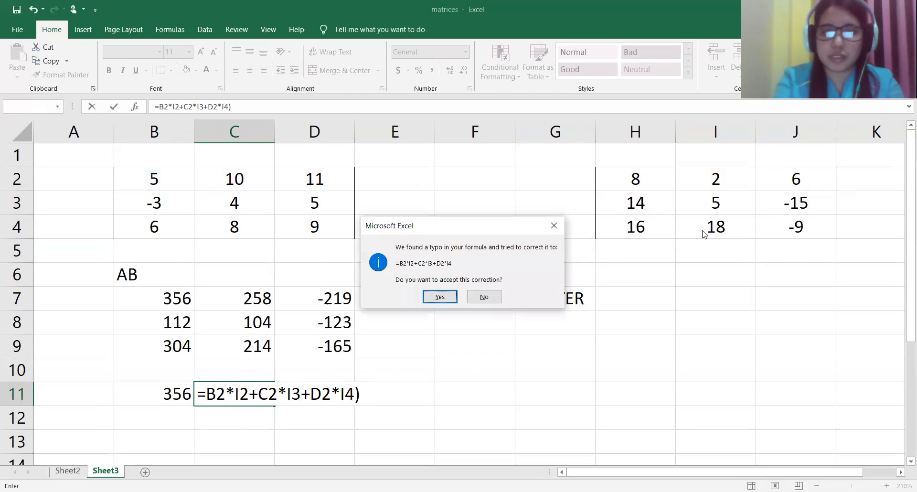
key(Return)
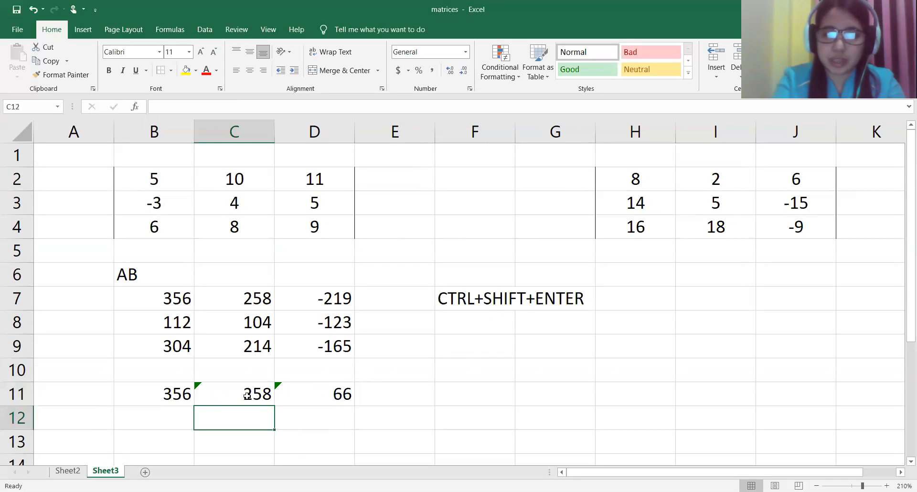
Step: Delete the copied formula from cell D11
click(337, 394)
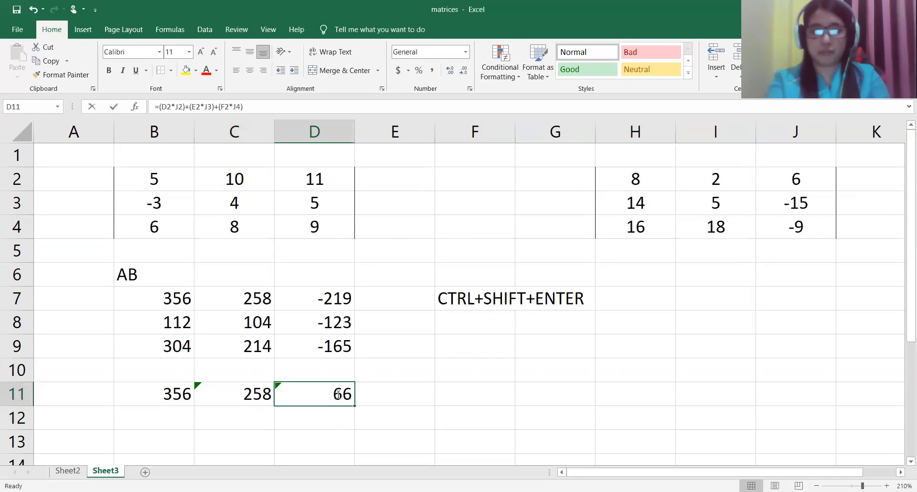
double_click(338, 394)
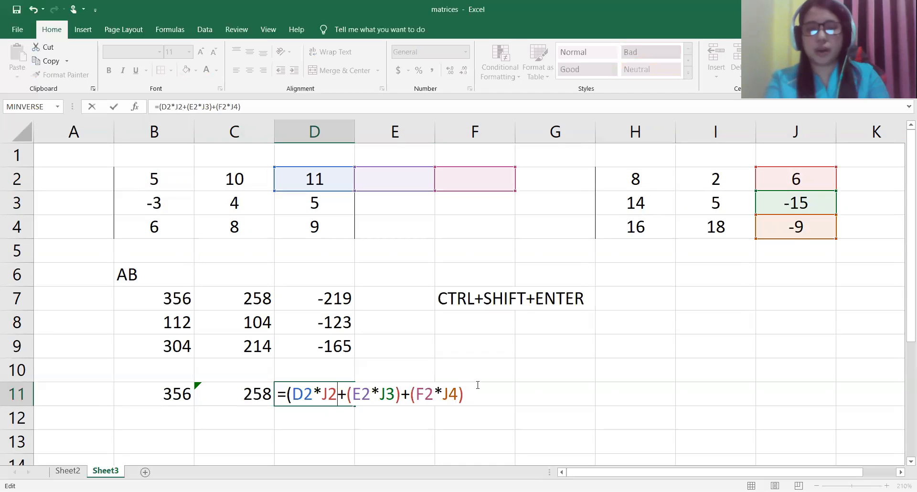
drag(477, 385, 247, 399)
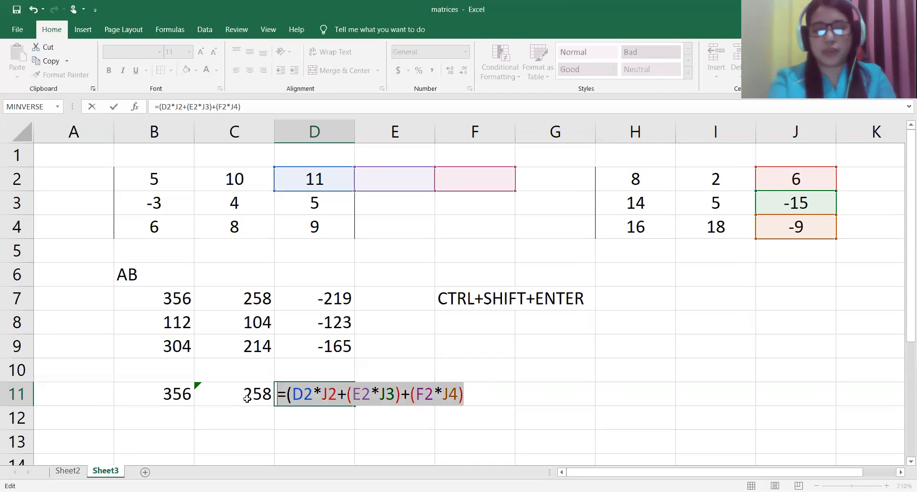
key(BackSpace)
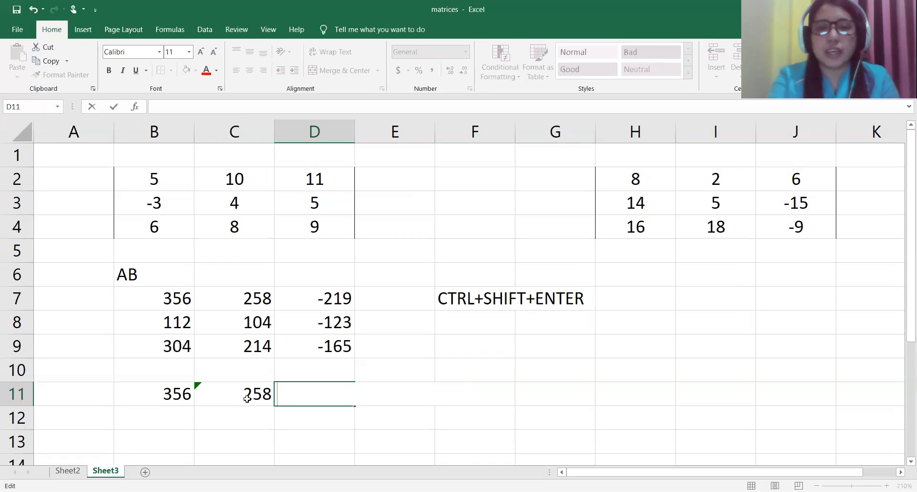
Step: Add the note "equal sign MMULT(select matrixA,matrixB)" in cell F6, above the CTRL+SHIFT+ENTER note
click(468, 277)
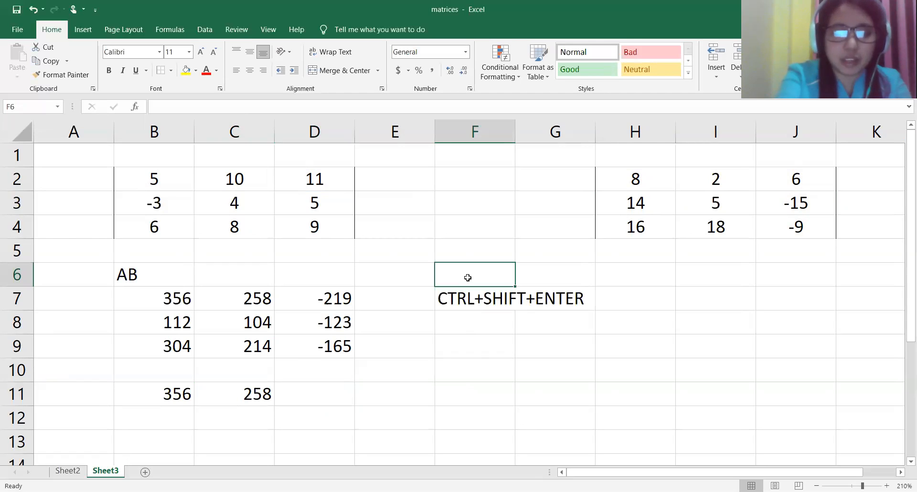
text(equal sign MMUL)
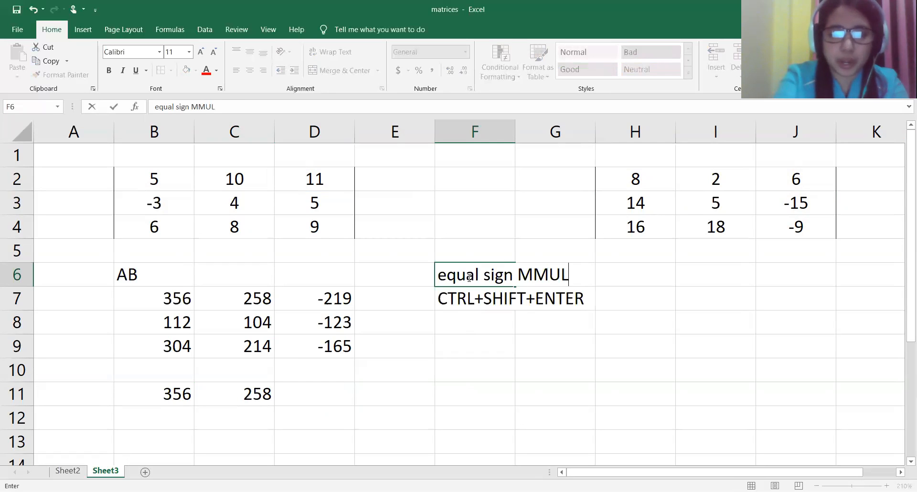
text(T()
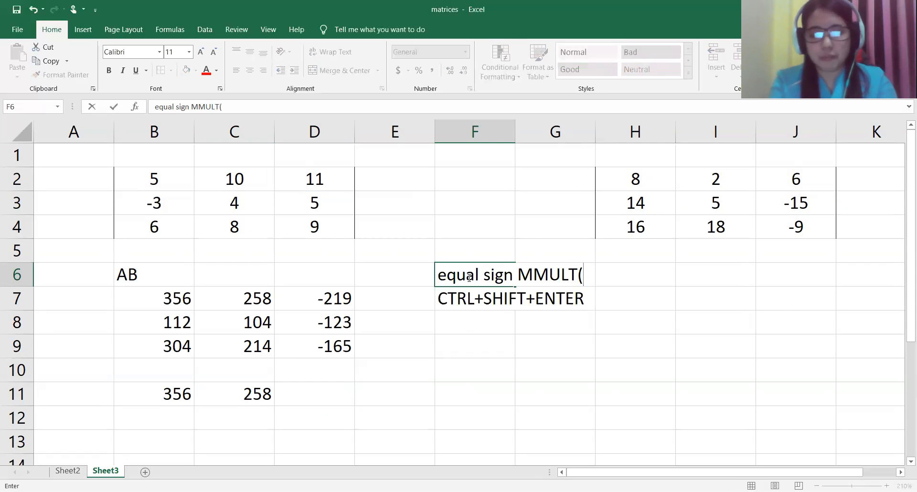
text(select)
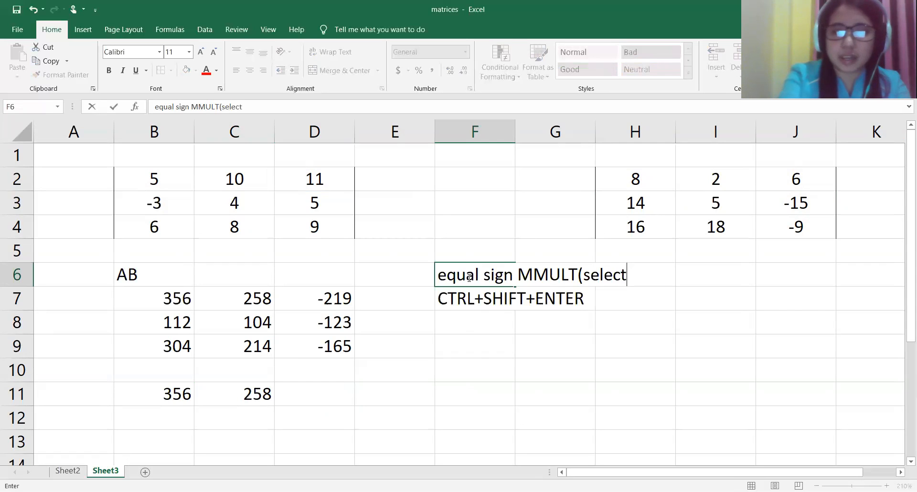
text( matrixA,)
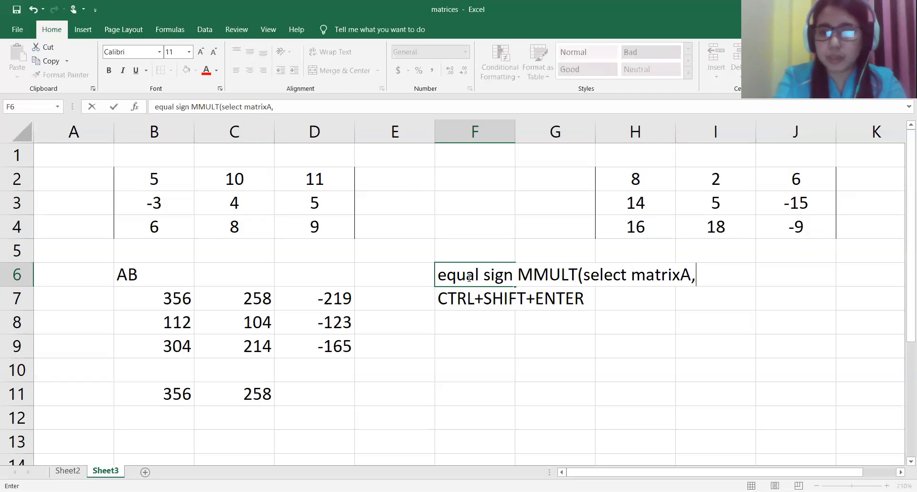
text(matrix)
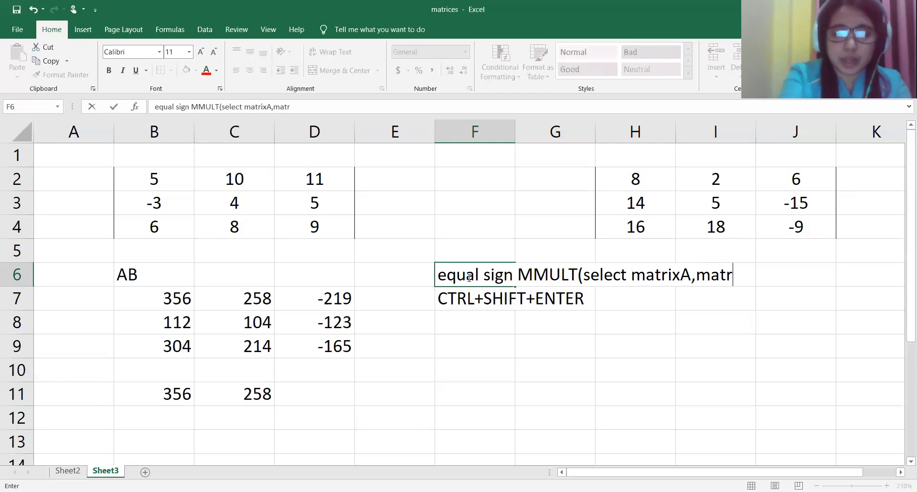
text(B))
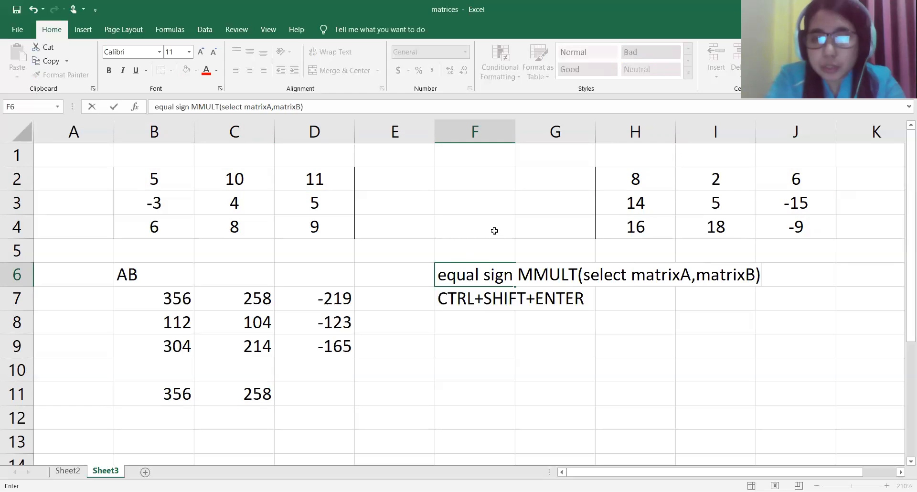
Step: Add the note "select the range of cell" in cell F5, above the MMULT note
click(467, 250)
text(see)
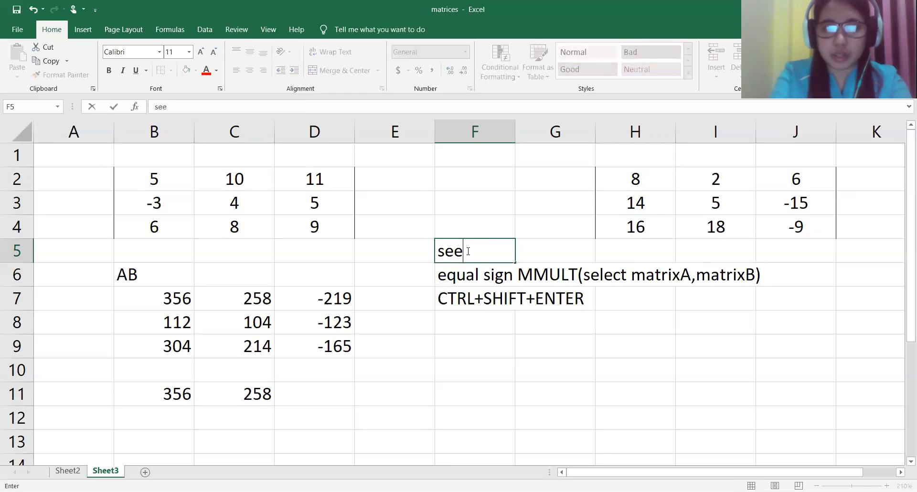
key(BackSpace)
text(lect )
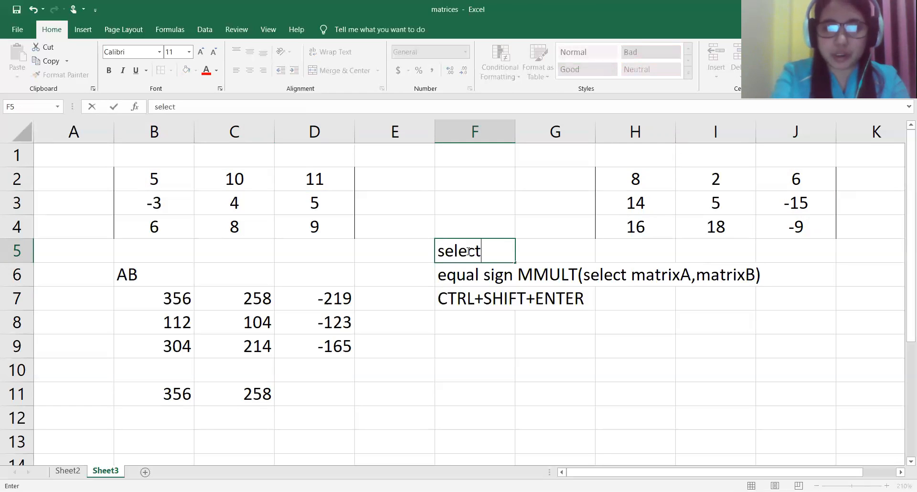
text(the range )
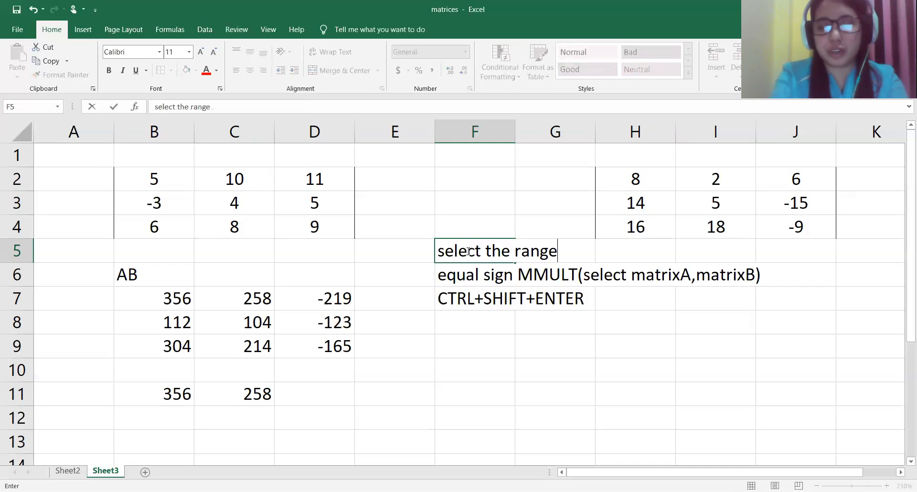
text(of cell)
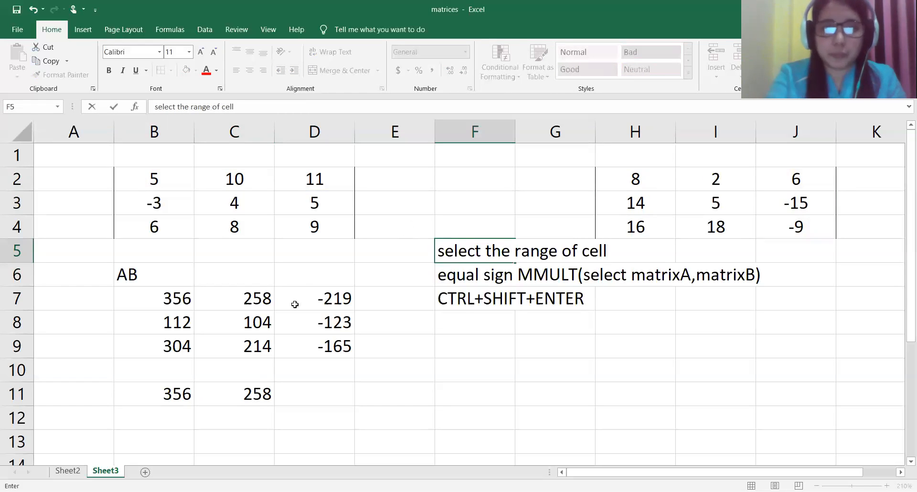
click(334, 382)
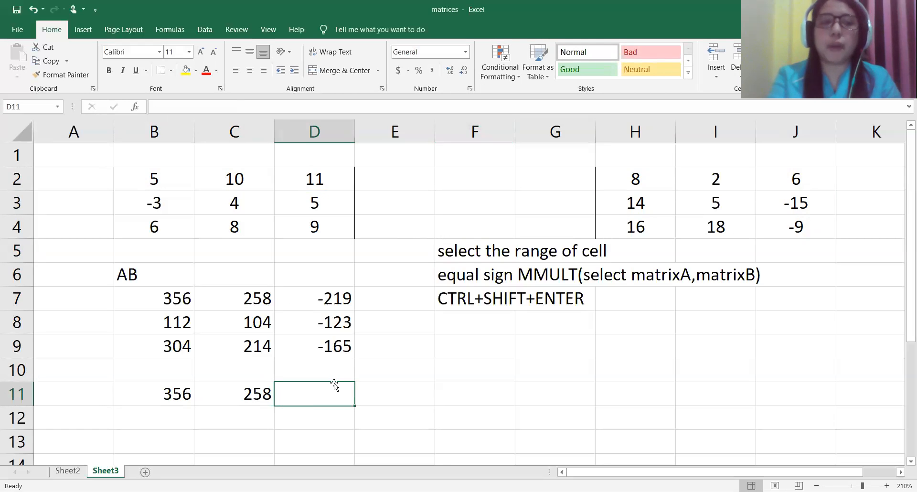
mouse_move(131, 255)
mouse_down()
mouse_move(550, 321)
mouse_move(622, 393)
mouse_up()
click(453, 399)
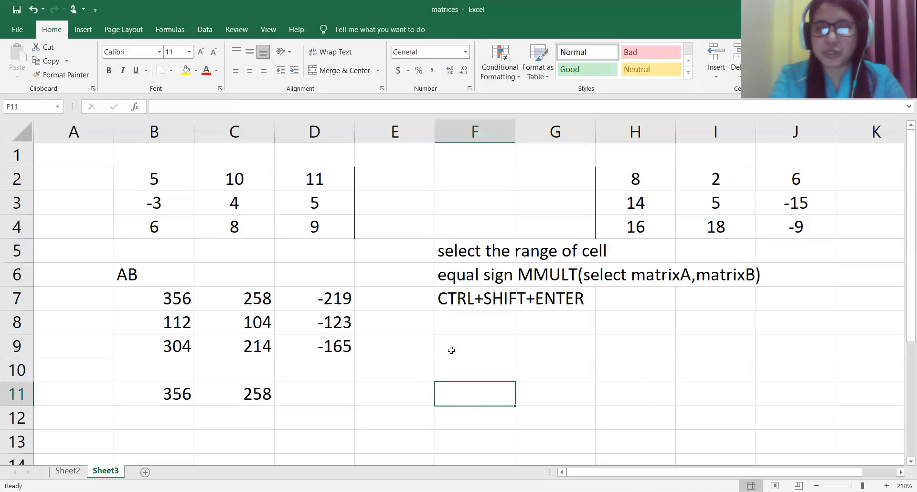
Step: Clear the manual product formulas from cells B11 and C11
drag(444, 246, 477, 279)
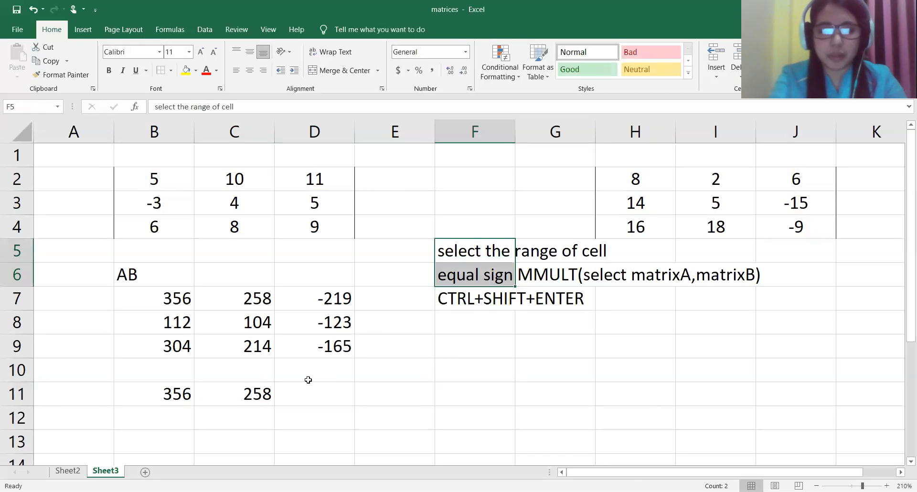
drag(276, 389, 168, 392)
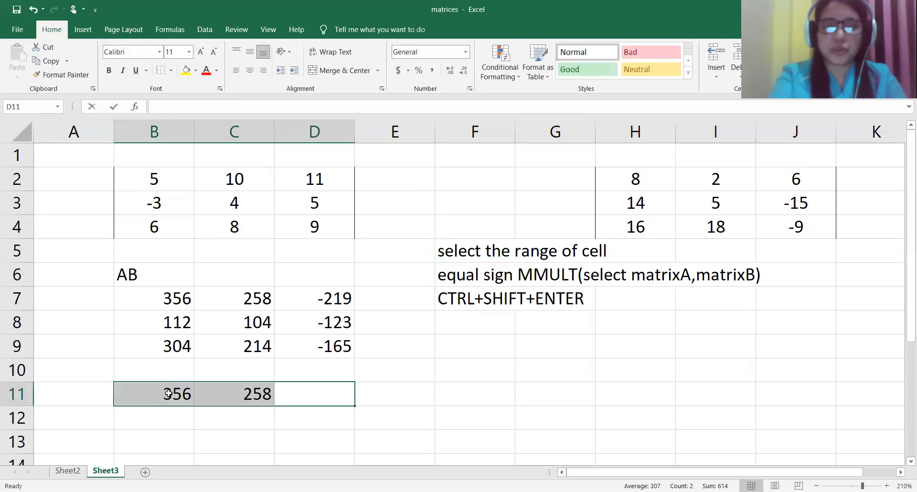
click(172, 392)
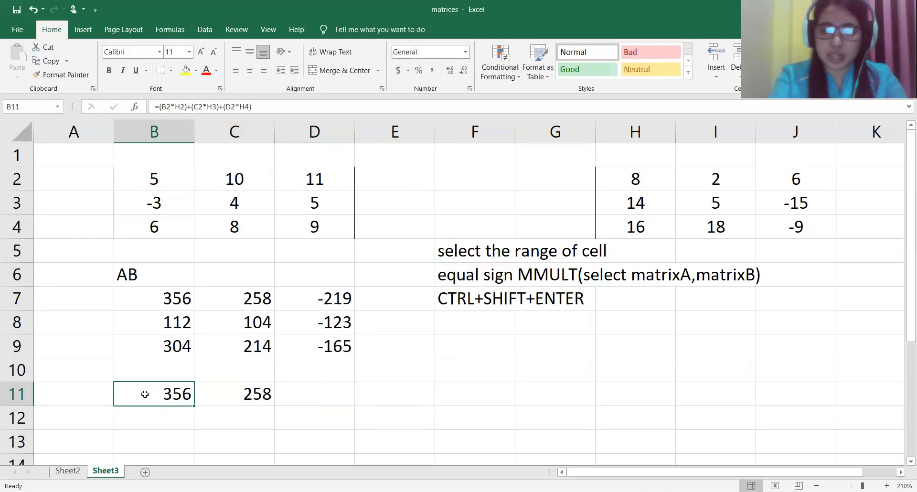
double_click(147, 394)
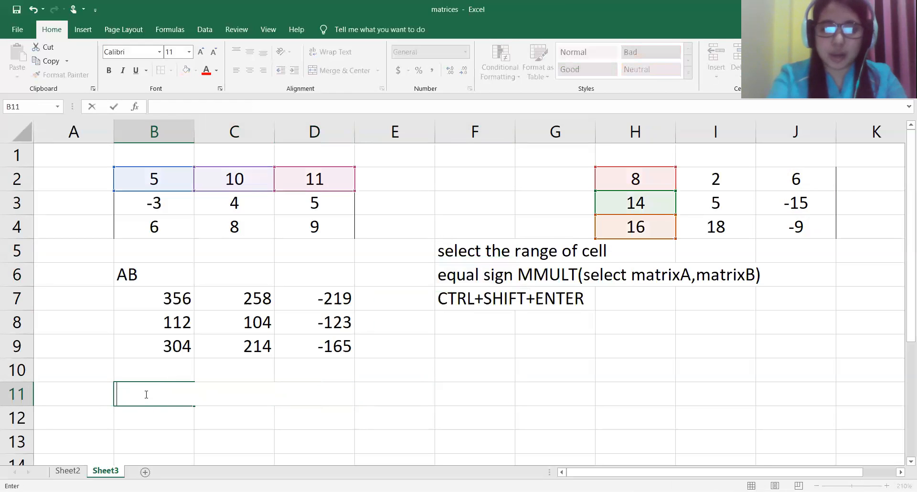
click(255, 415)
click(251, 395)
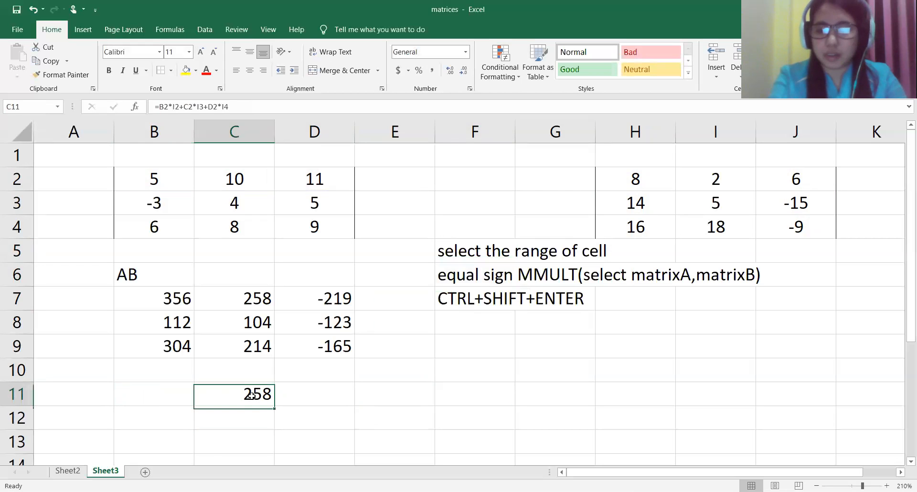
double_click(251, 395)
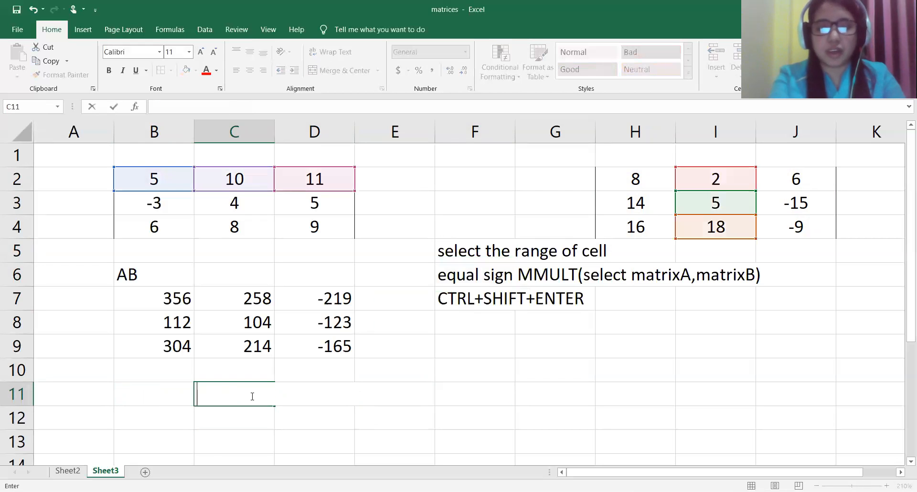
click(318, 425)
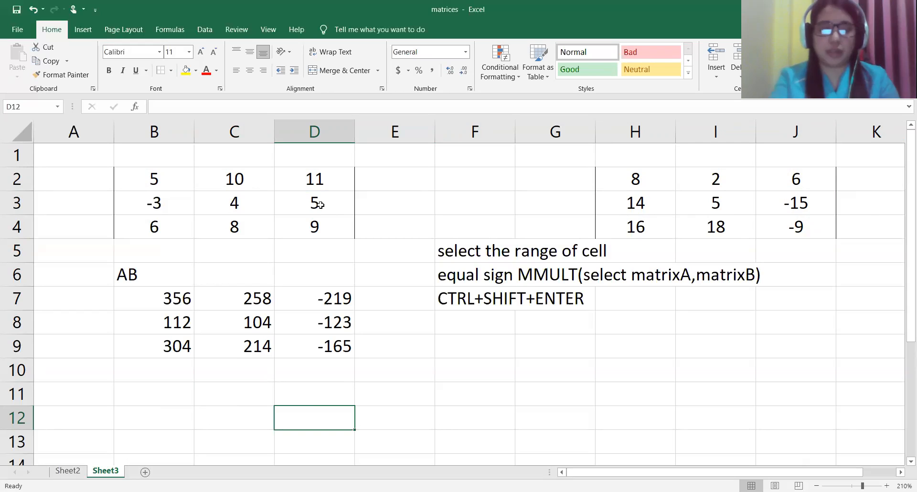
Step: Label cell B12 as "AA" for the product of matrix A with itself
click(160, 421)
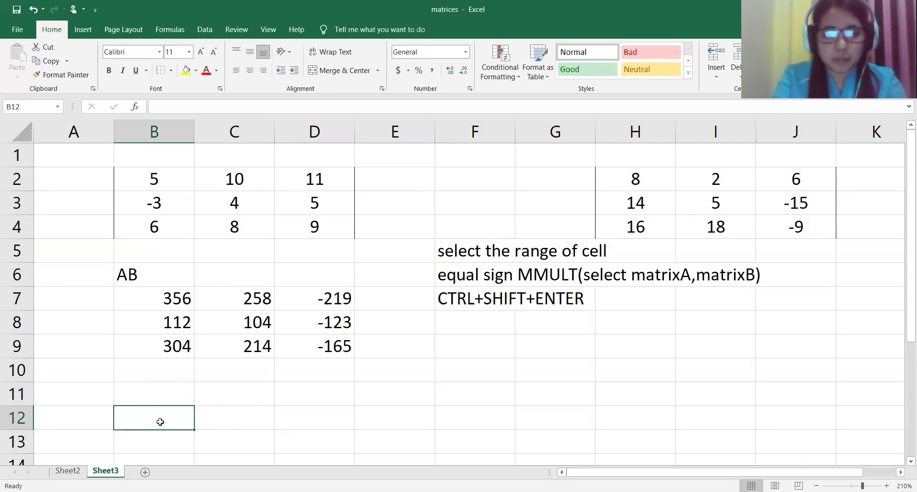
text(AA)
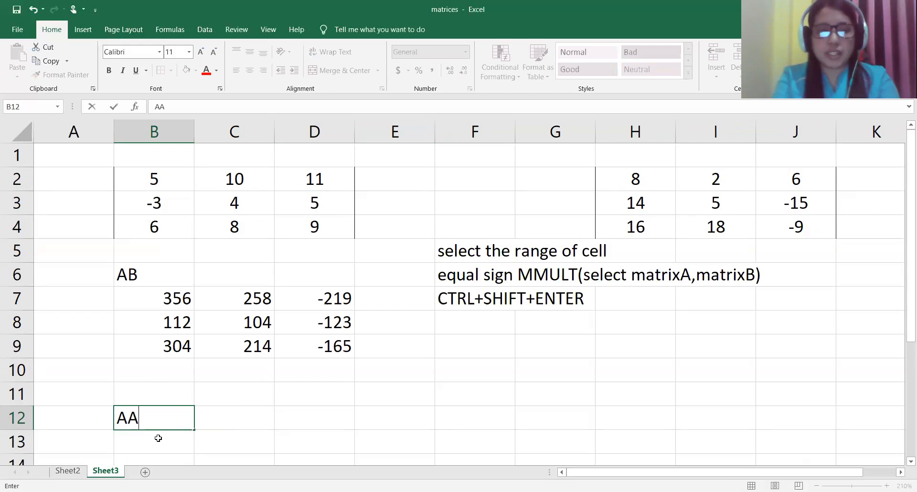
key(Return)
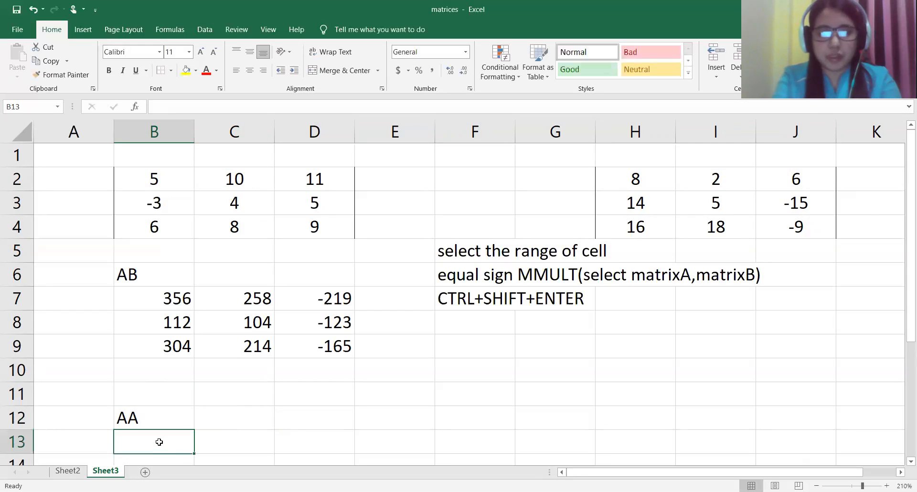
Step: Start an MMULT formula across the range B13:D15 with matrix A (B2:D4) as the first array
drag(902, 253, 901, 245)
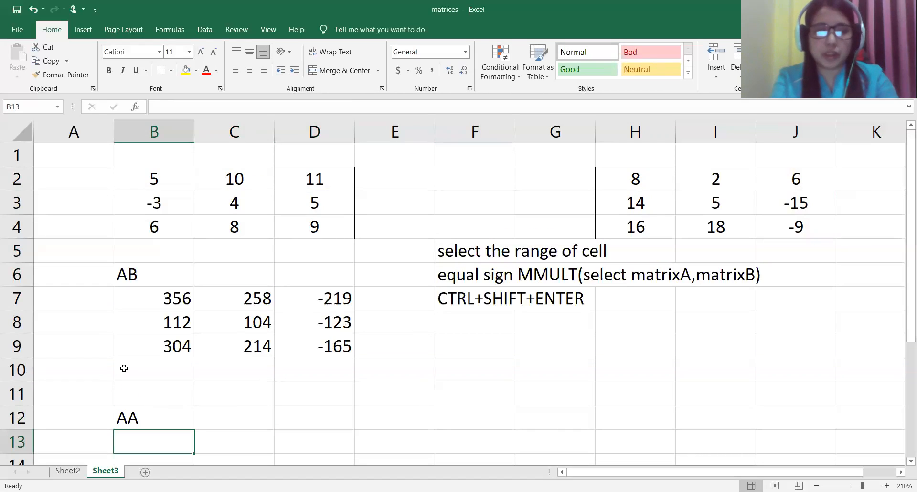
drag(148, 443, 307, 399)
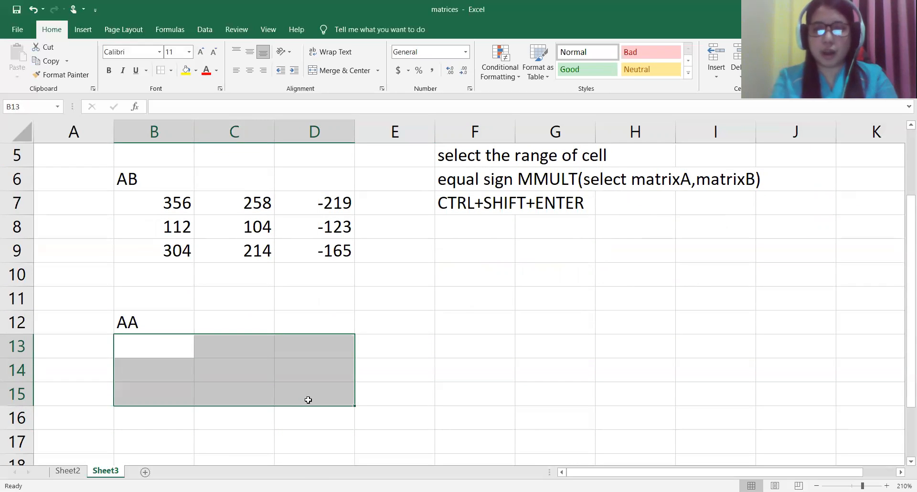
text(=)
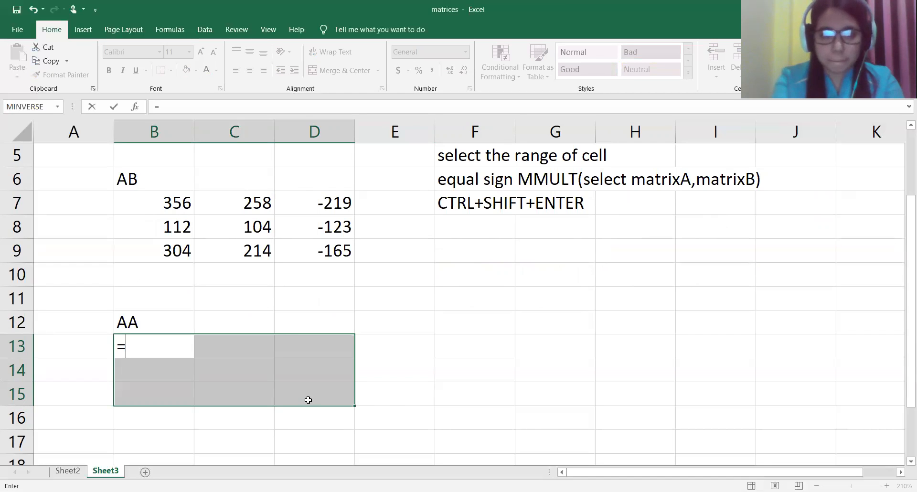
text(MMU)
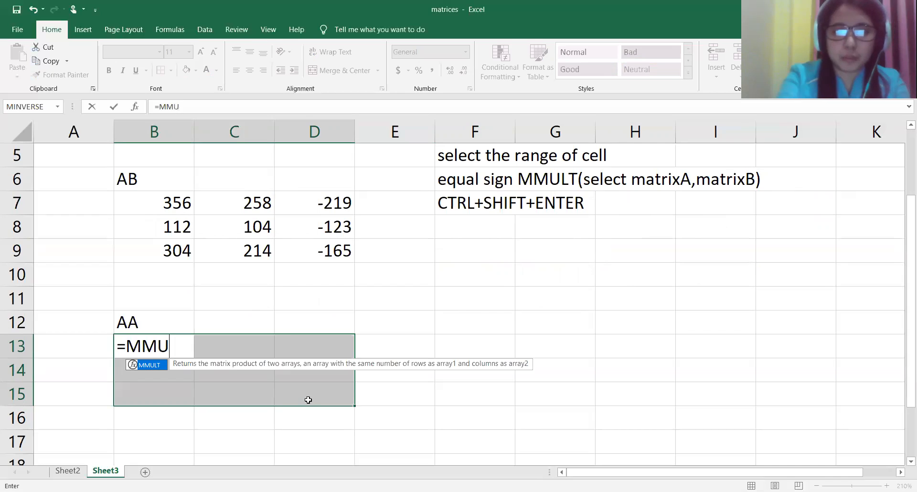
text(LT)
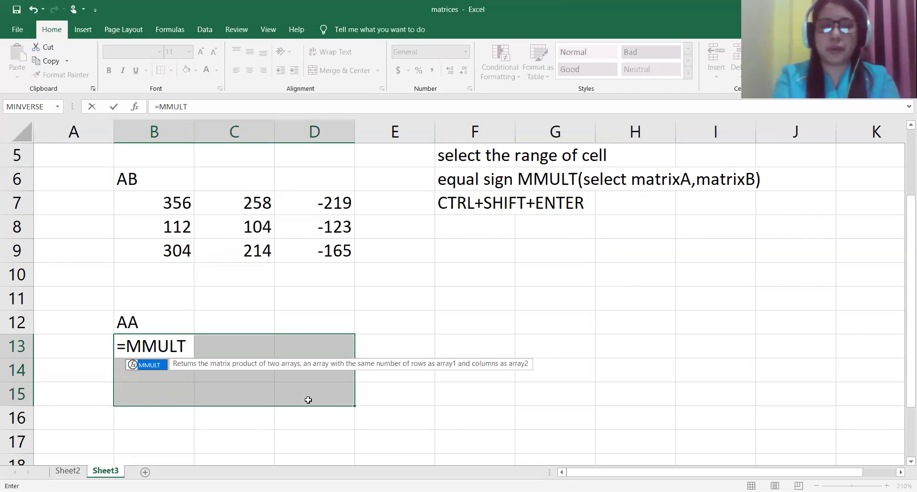
text(()
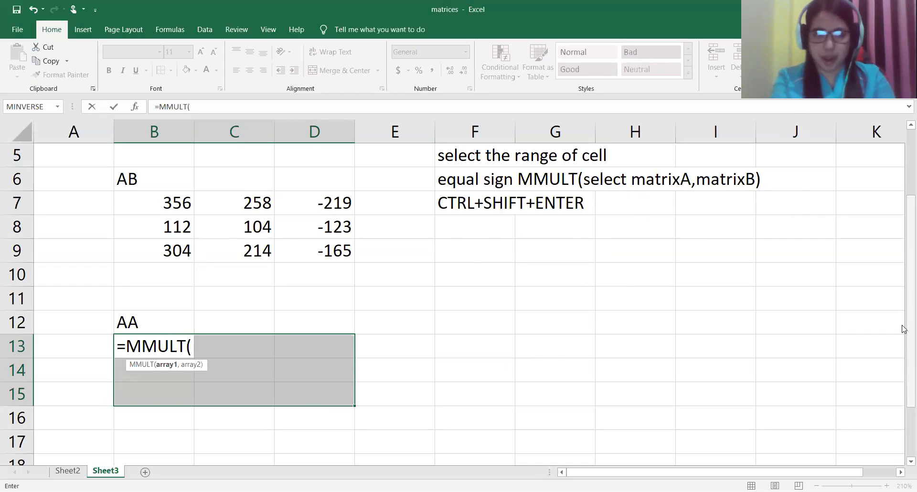
drag(903, 329, 904, 260)
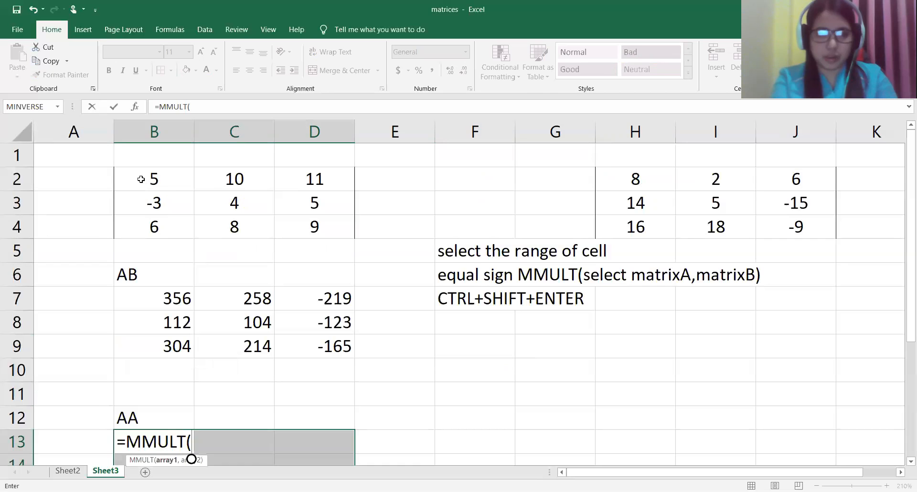
click(187, 187)
drag(187, 187, 289, 219)
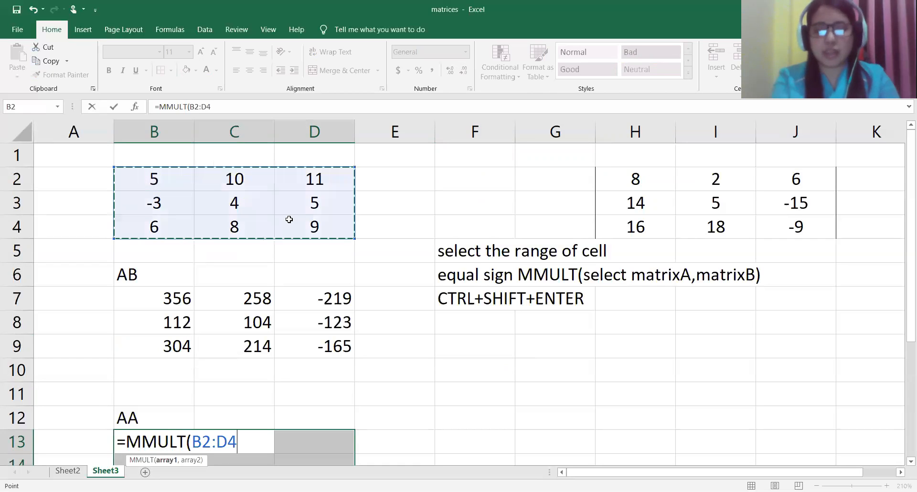
Step: Add B2:D4 as the second MMULT array and enter =MMULT(B2:D4,B2:D4) as an array formula in B13:D15
text(,)
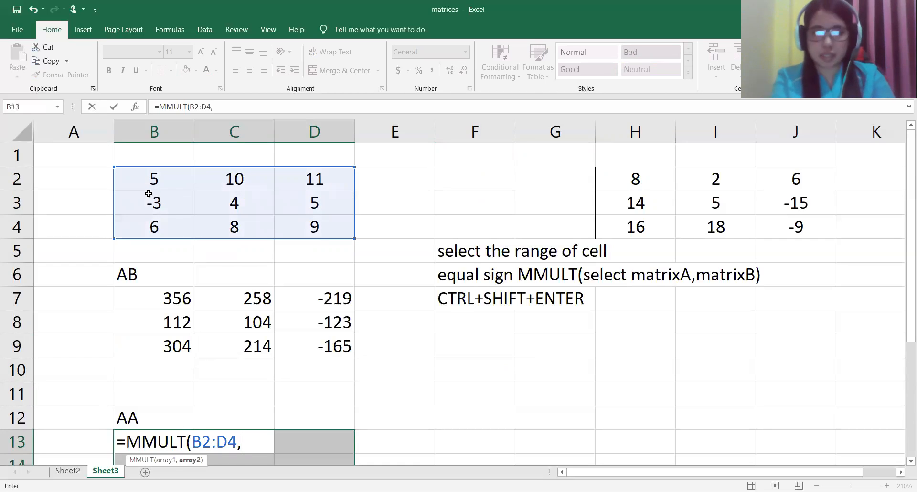
click(144, 177)
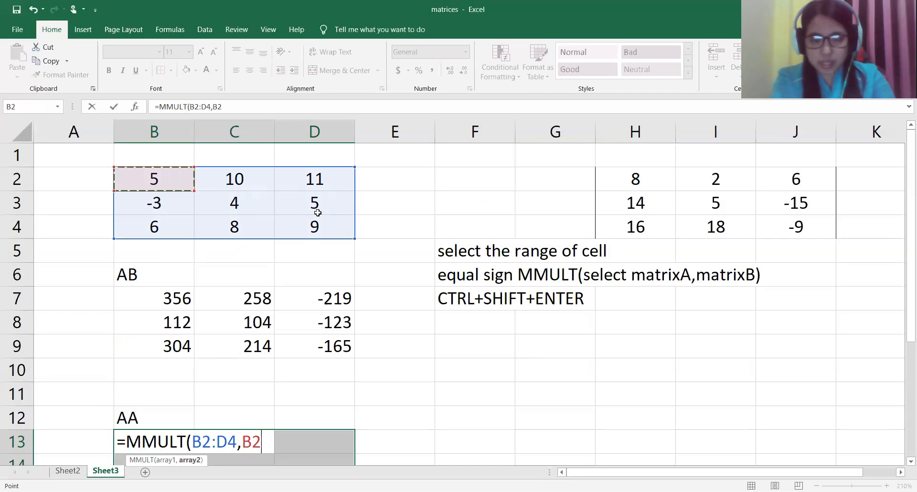
drag(318, 213, 315, 228)
text())
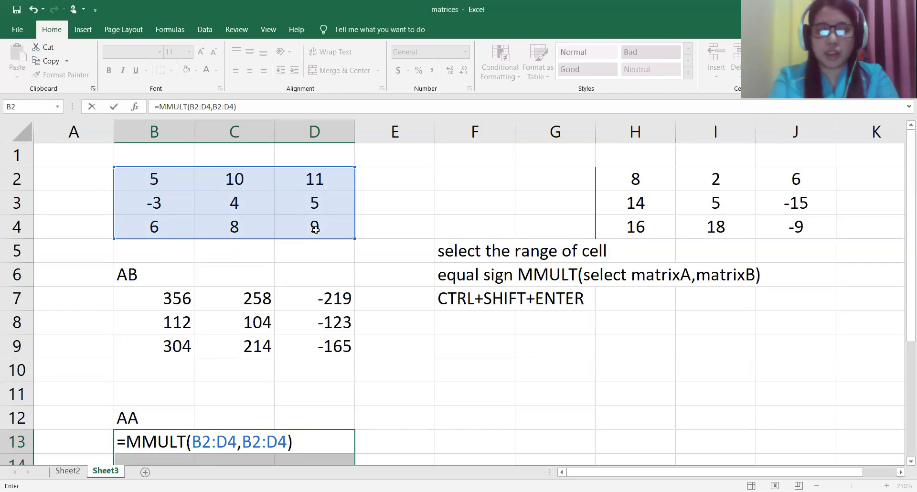
key(ctrl+shift+Return)
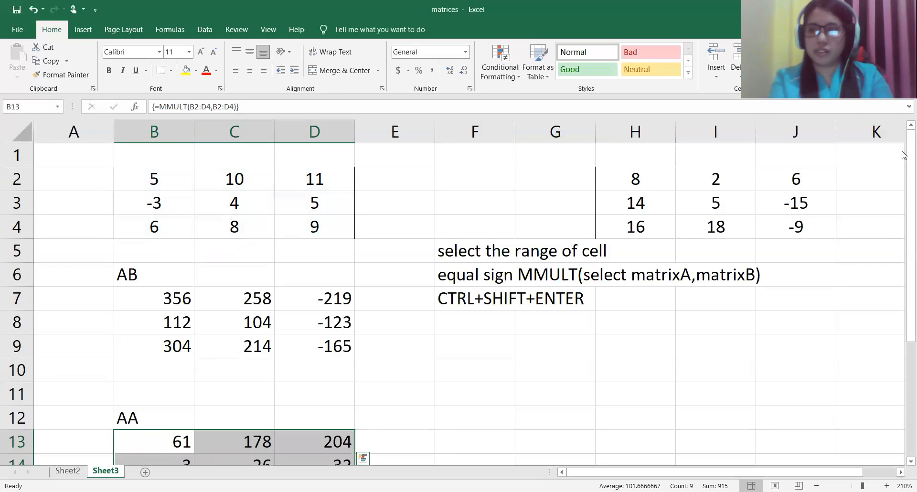
Step: Label cell F12 as "AAA", on the same row as the AA label
drag(903, 208, 905, 348)
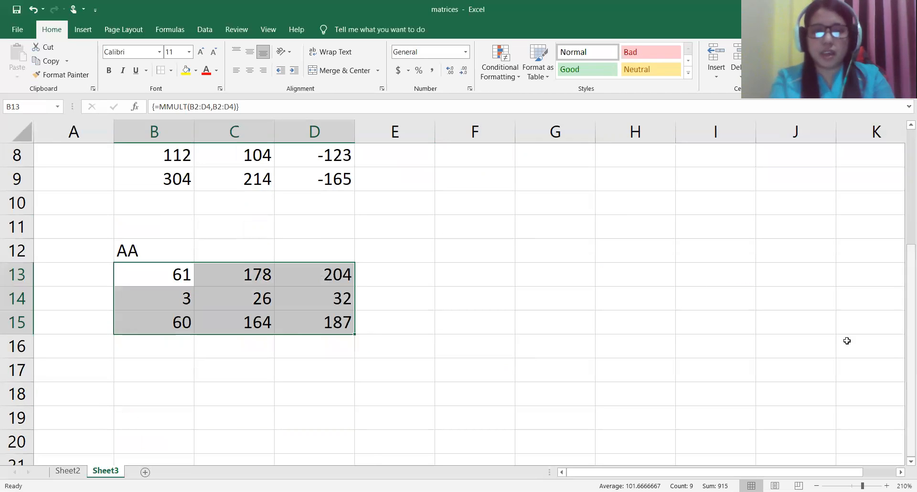
click(481, 252)
text(AAA)
click(471, 276)
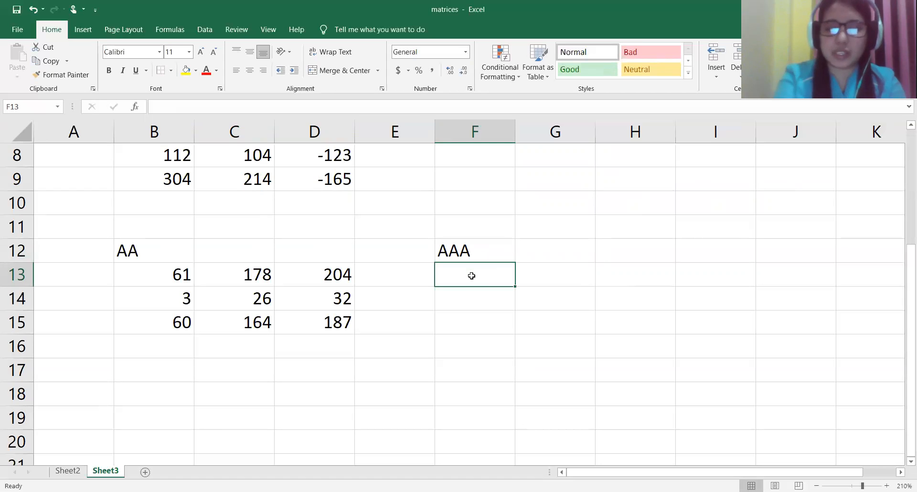
text(=)
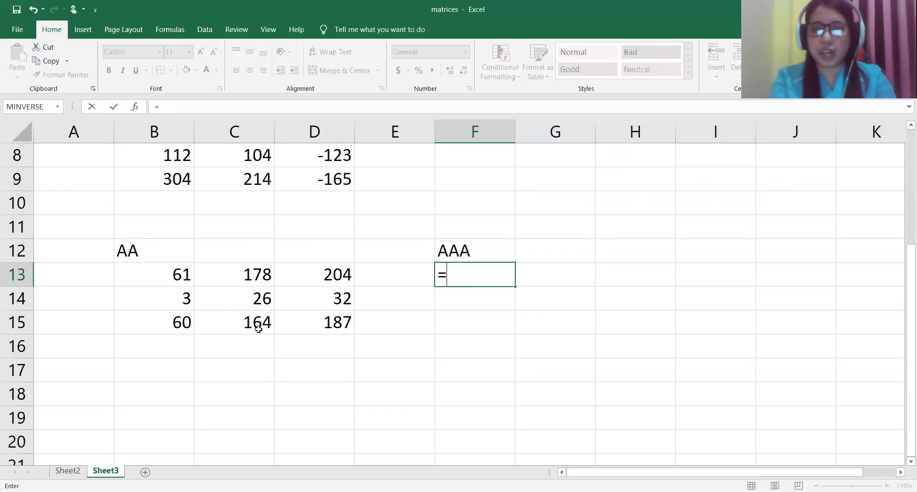
key(BackSpace)
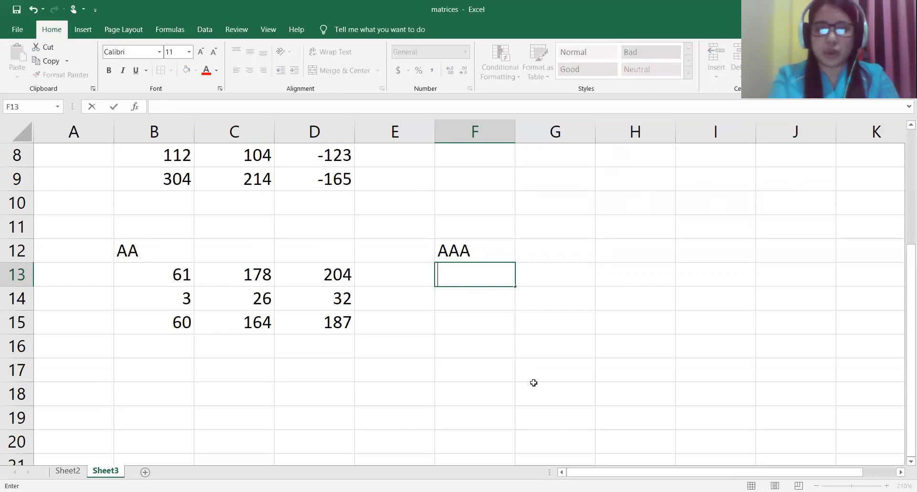
key(Return)
key(Return)
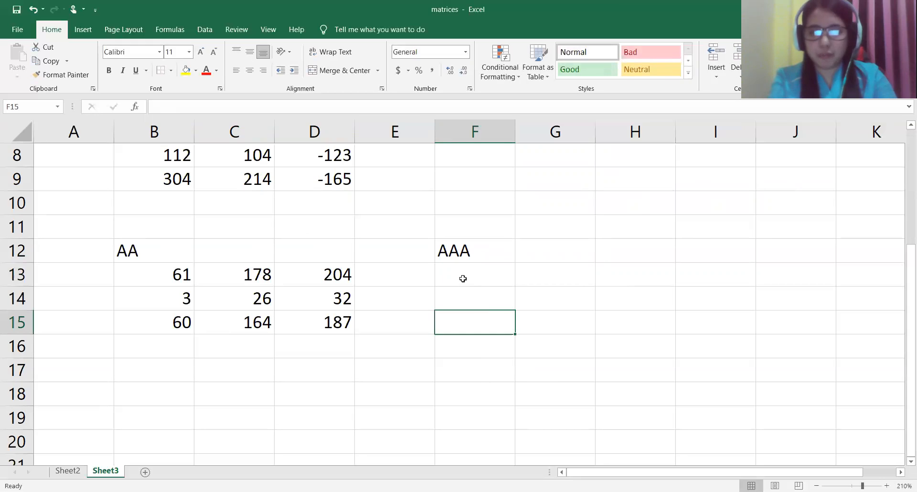
Step: Start an MMULT formula across the range F13:H15 with the AA result (B13:D15) as the first array
click(462, 275)
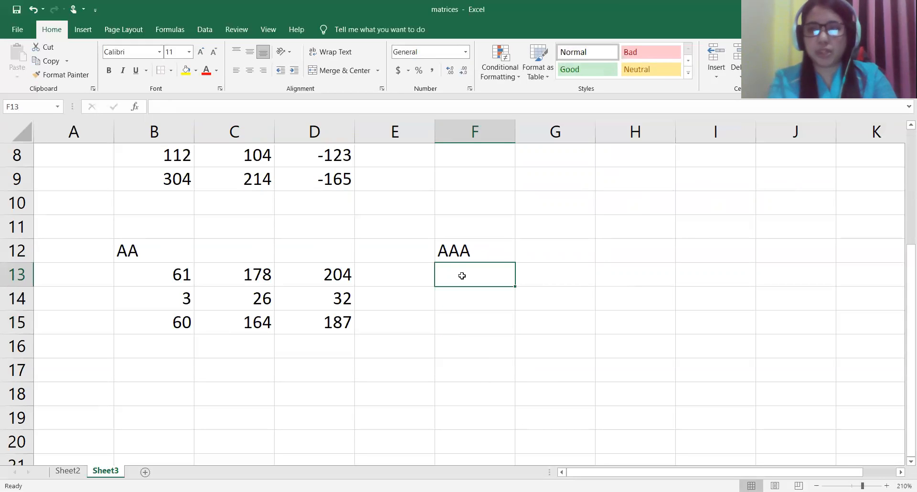
drag(462, 276, 616, 321)
text(=)
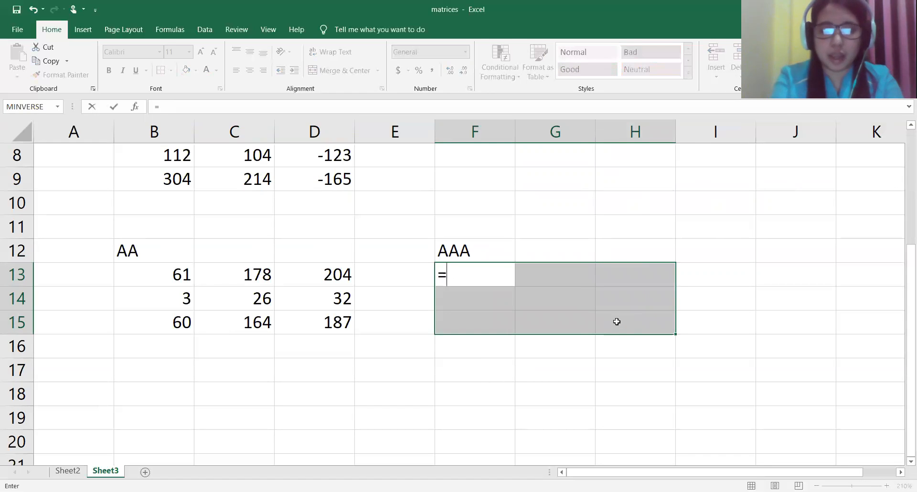
text(MMUL)
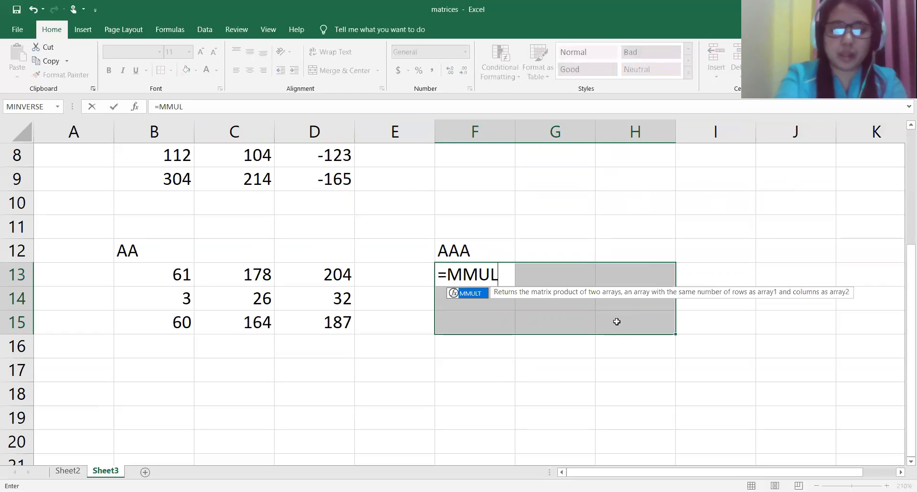
text(T()
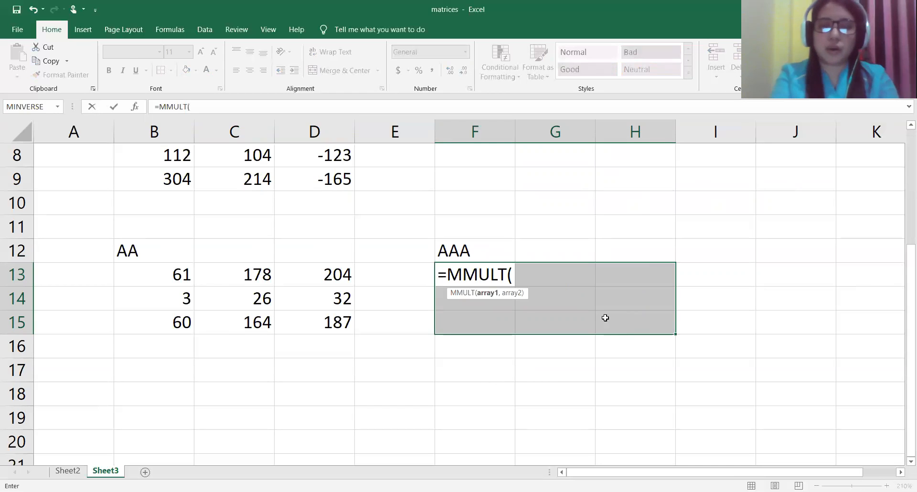
click(165, 277)
drag(246, 276, 334, 322)
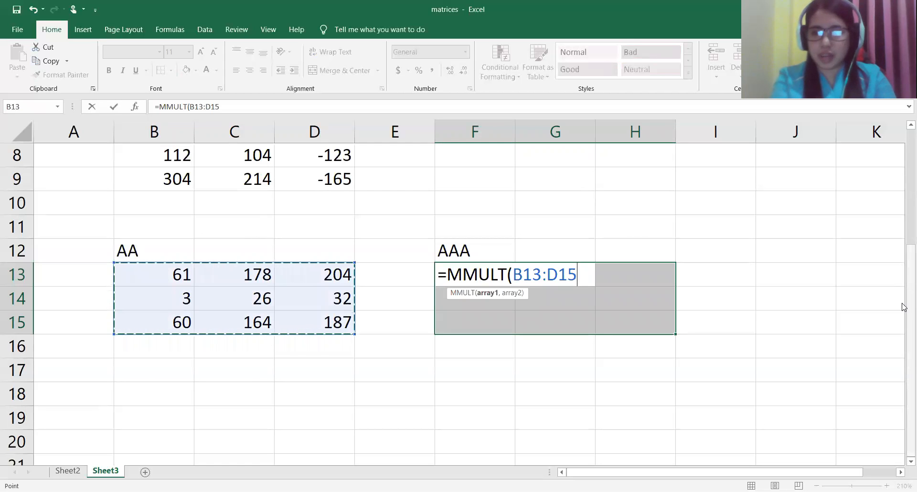
Step: Add matrix A (B2:D4) as the second array and enter =MMULT(B13:D15,B2:D4) as an array formula in F13:H15
drag(903, 306, 900, 213)
text(,)
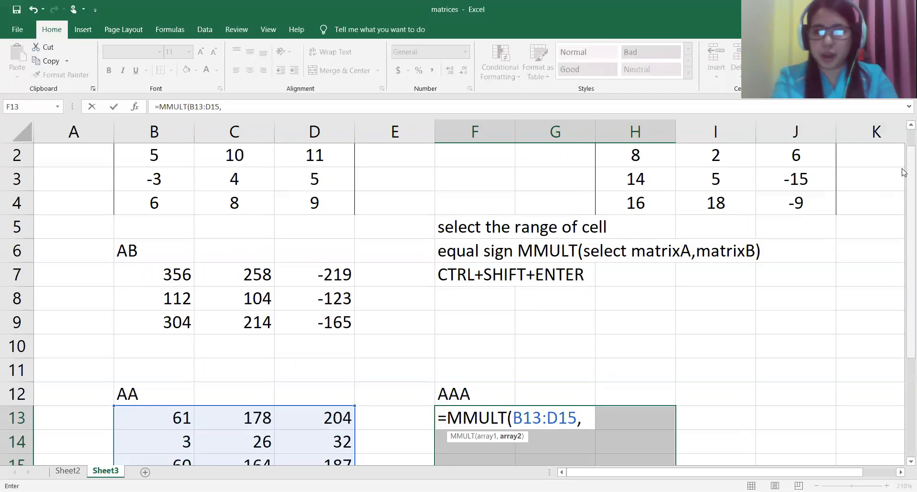
scroll(286, 200, up, 1)
click(143, 178)
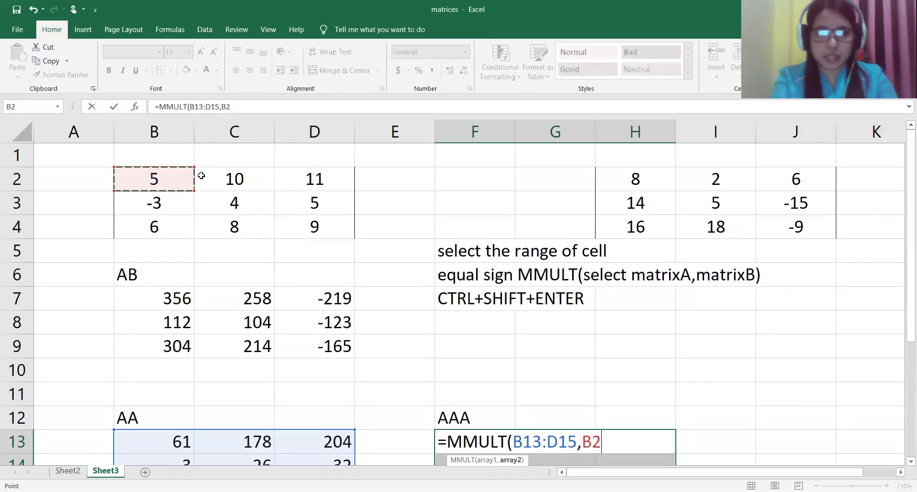
drag(201, 176, 308, 221)
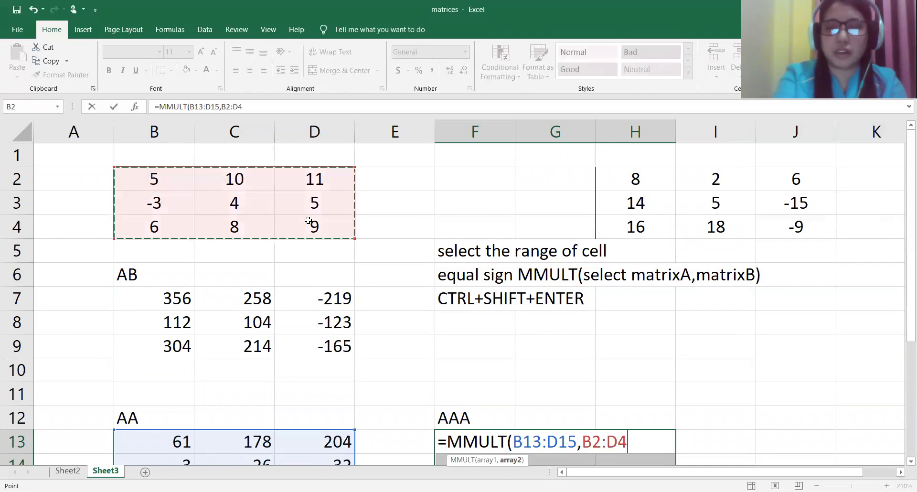
text())
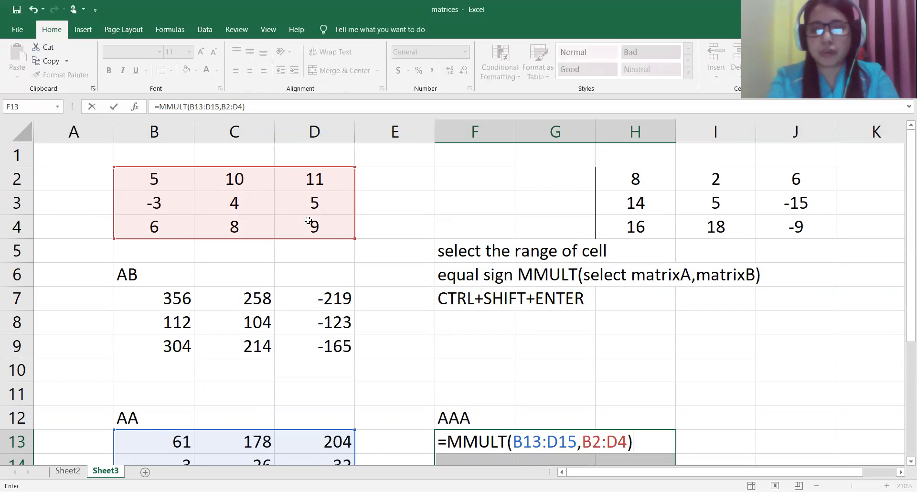
key(ctrl+shift+Return)
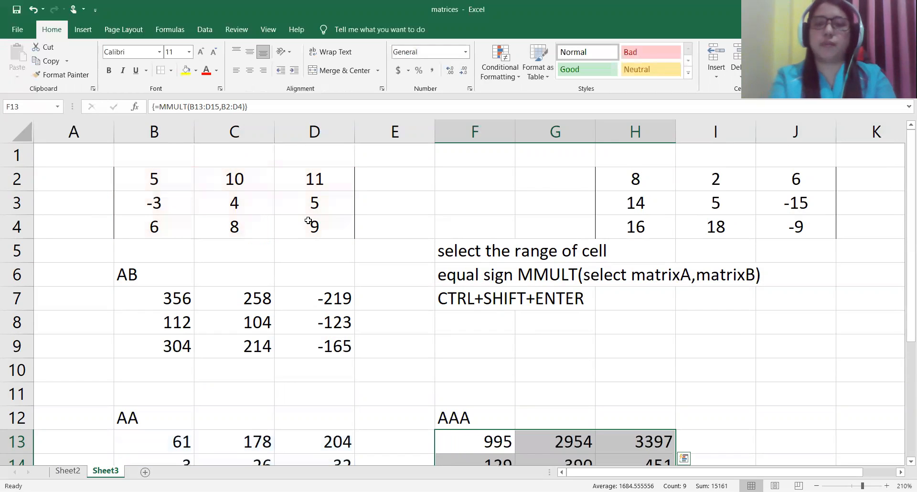
drag(909, 149, 902, 266)
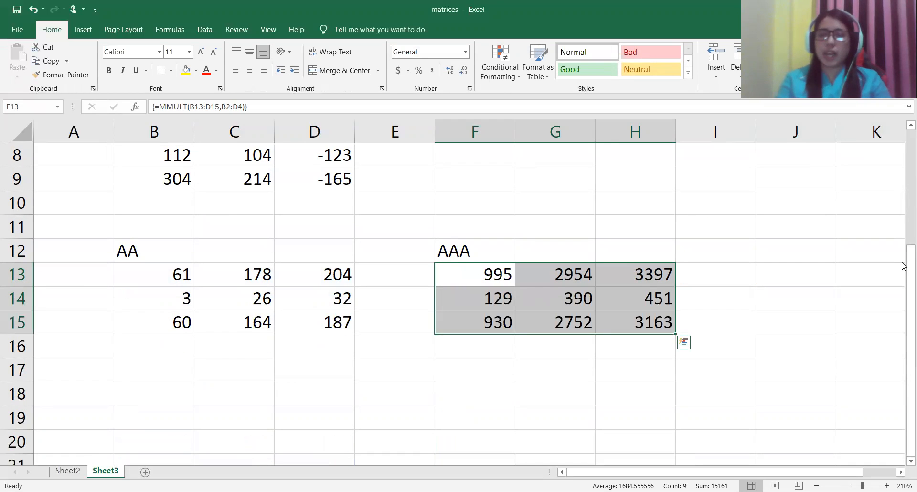